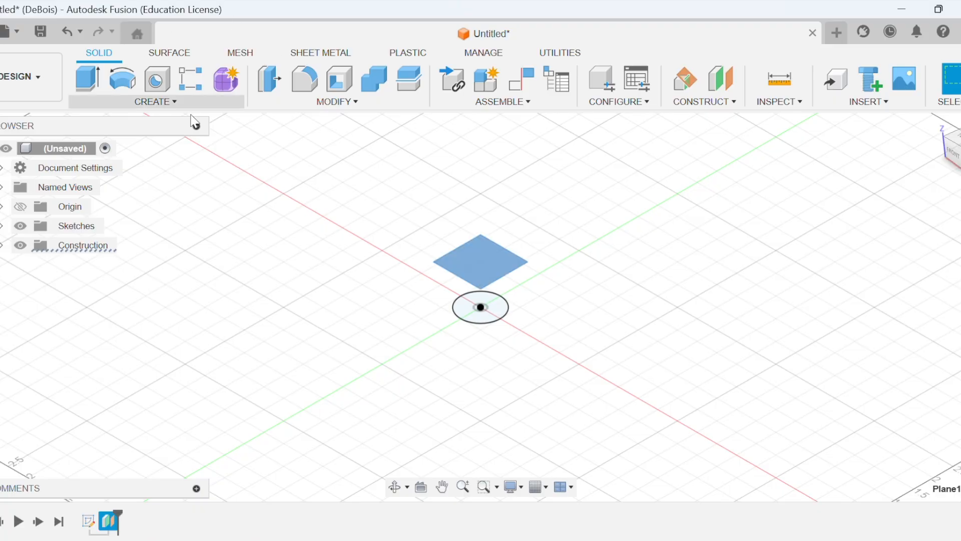
# On the offset construction plane, sketch a 1 in diameter circle centred on the origin and finish the sketch.
pyautogui.click(151, 136)
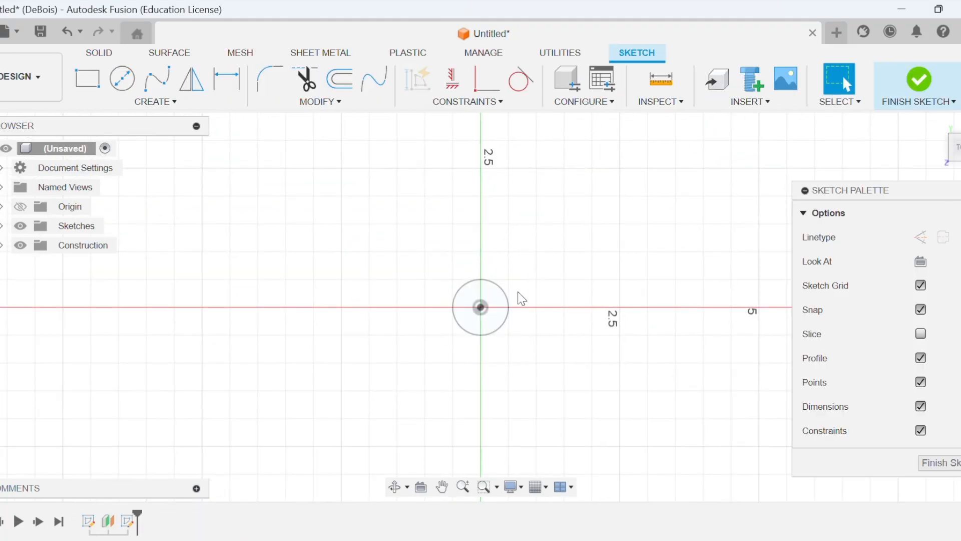
pyautogui.click(122, 78)
pyautogui.click(481, 307)
pyautogui.write('1')
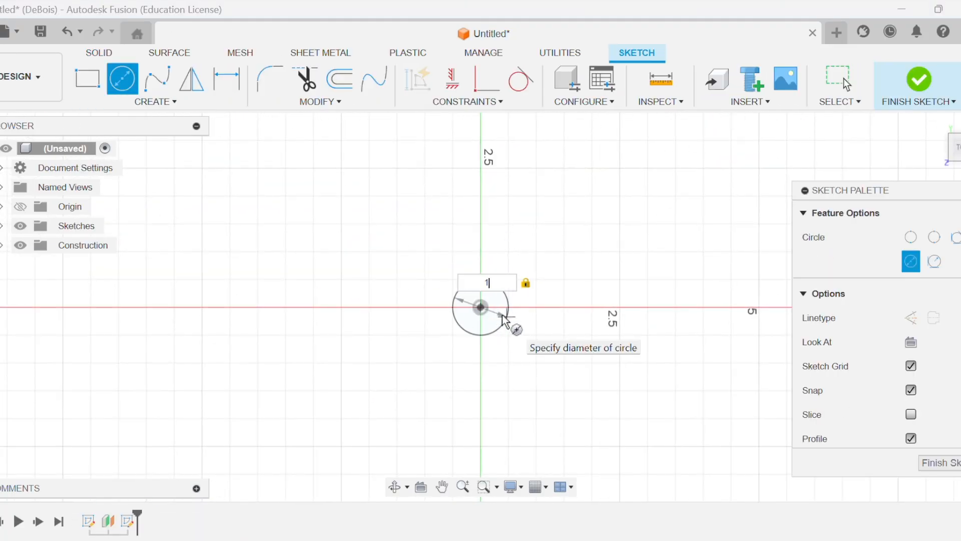
pyautogui.press('Return')
pyautogui.click(907, 82)
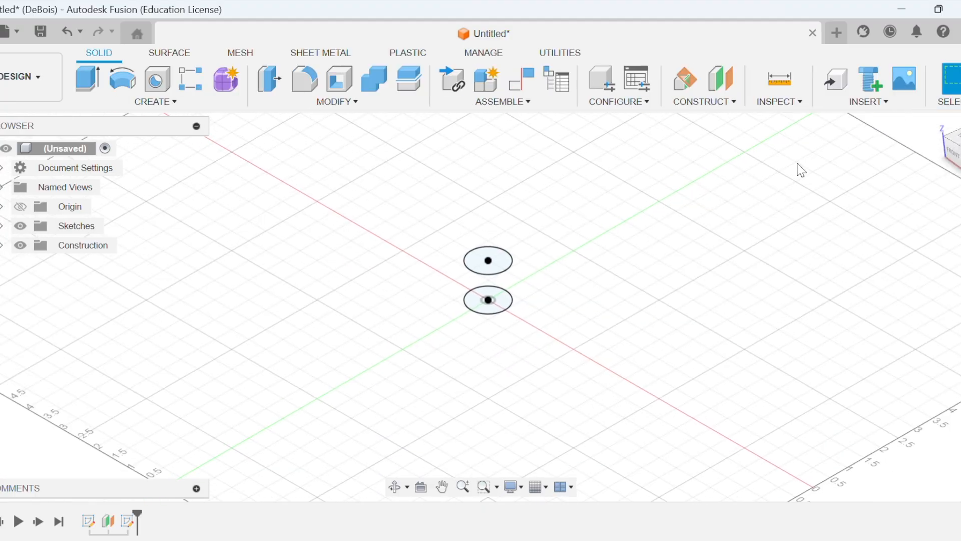
# Create a construction plane offset 0.75 in above the upper circle's profile.
pyautogui.click(708, 102)
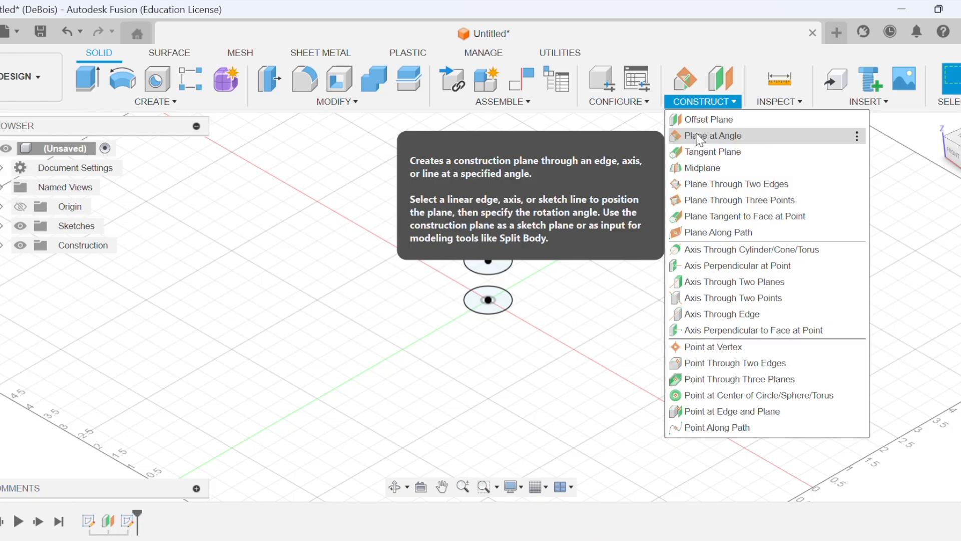
pyautogui.click(709, 119)
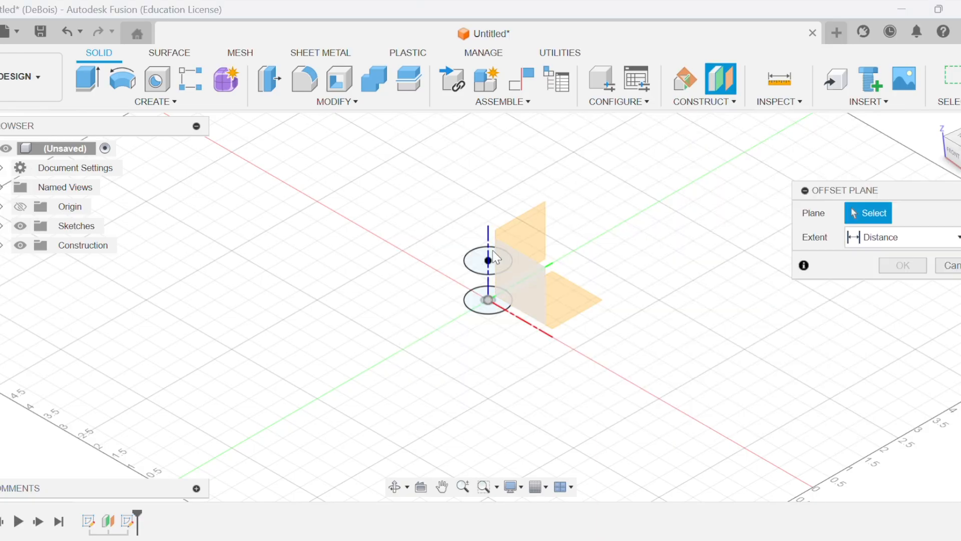
pyautogui.click(488, 250)
pyautogui.moveTo(488, 250)
pyautogui.mouseDown()
pyautogui.moveTo(488, 206)
pyautogui.moveTo(488, 232)
pyautogui.mouseUp()
pyautogui.click(620, 282)
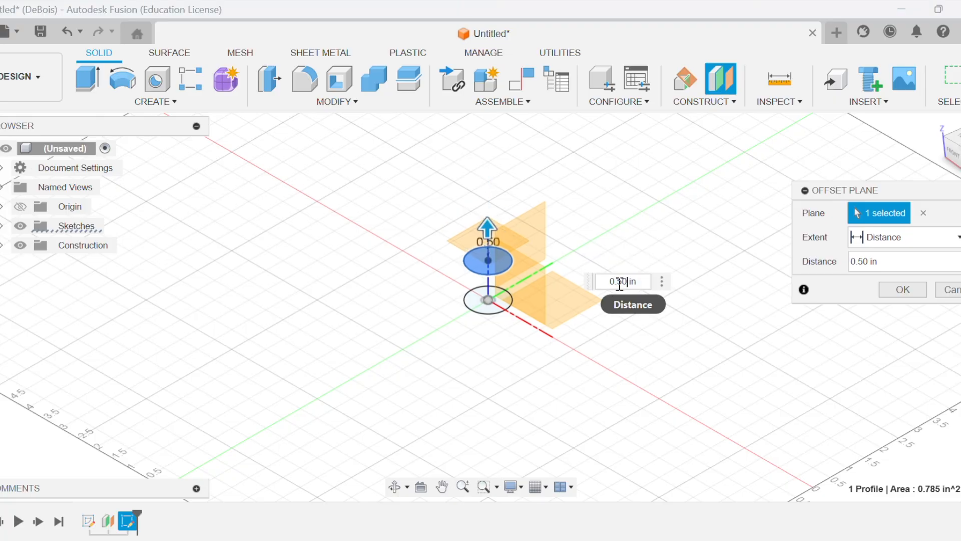
pyautogui.write('75')
pyautogui.press('Return')
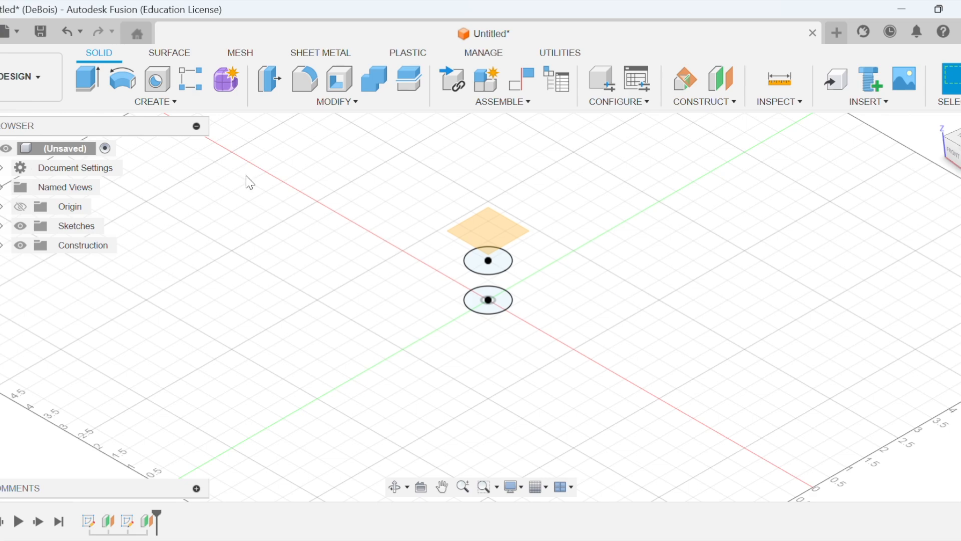
# Loft a solid cone from the centre point at the origin up to the upper circle profile.
pyautogui.click(98, 102)
pyautogui.click(121, 250)
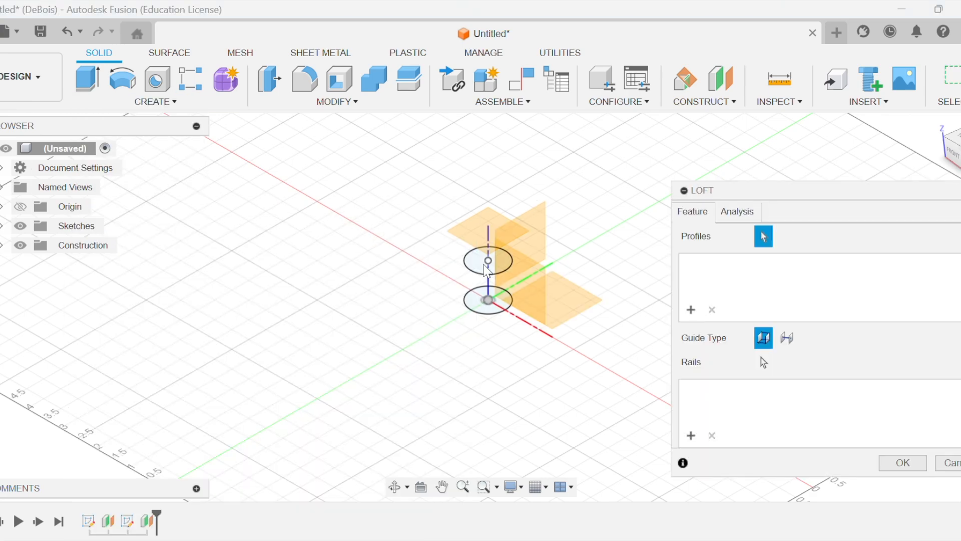
pyautogui.click(488, 302)
pyautogui.click(482, 269)
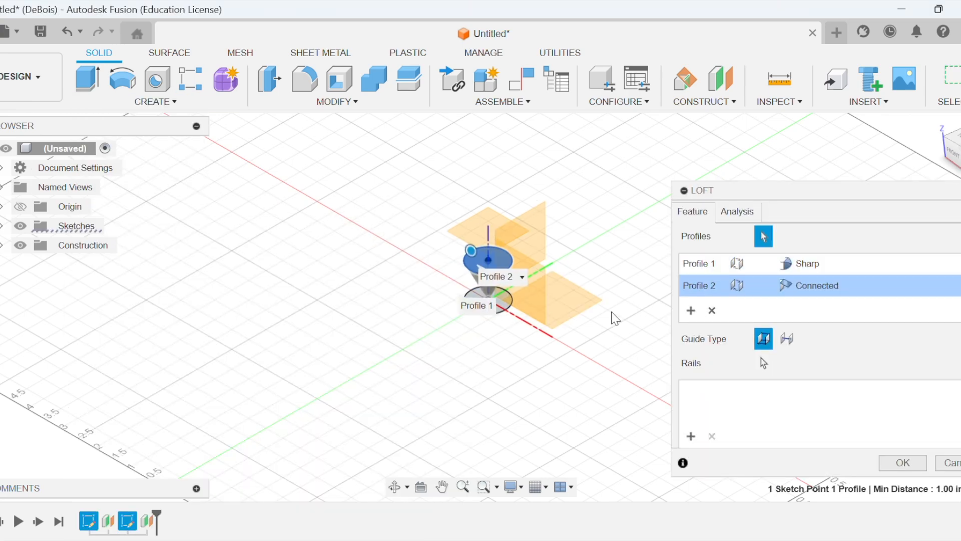
pyautogui.click(902, 463)
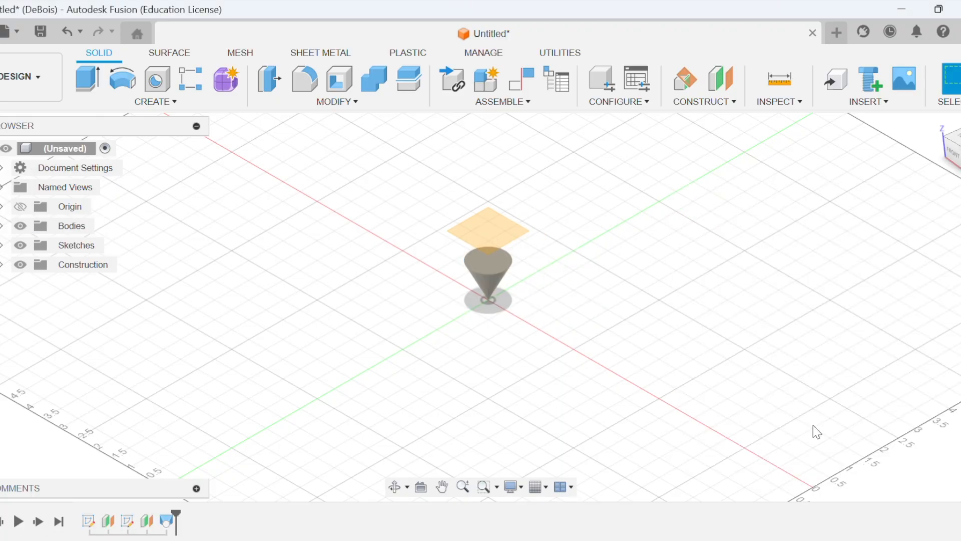
# Start a new sketch on the construction plane above the cone.
pyautogui.click(156, 102)
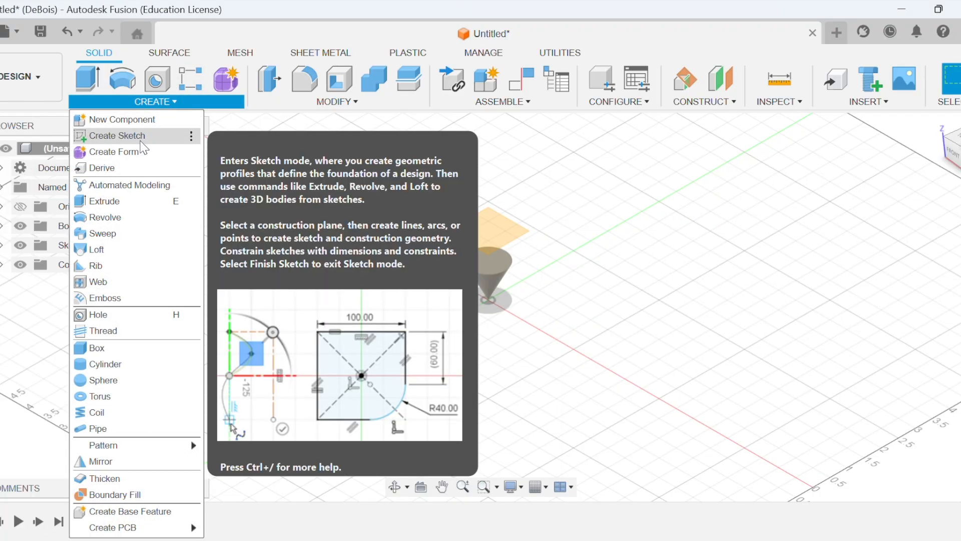
pyautogui.click(152, 132)
pyautogui.click(487, 238)
# Try a six-sided inscribed polygon with a 0.8 in radius centred on the origin, and undo it.
pyautogui.click(171, 103)
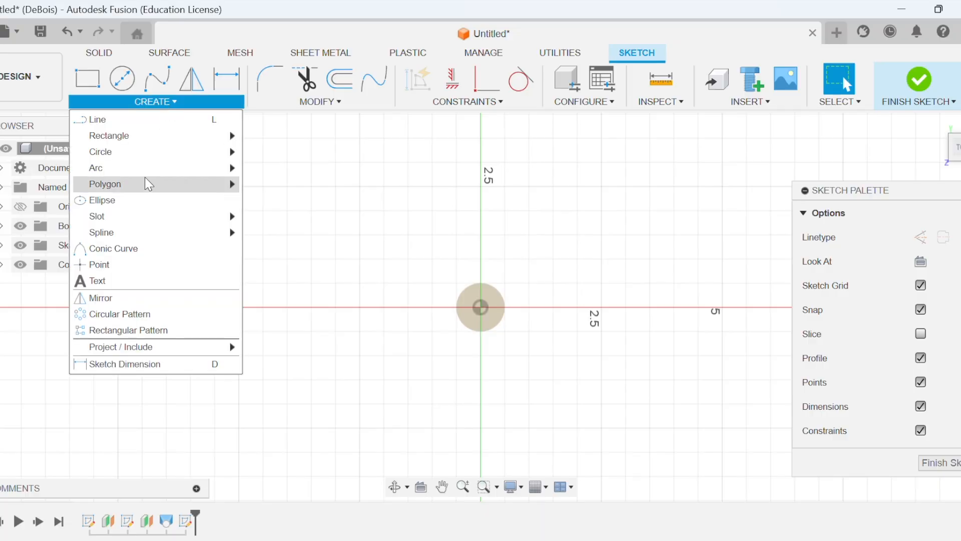
pyautogui.moveTo(201, 184)
pyautogui.click(291, 204)
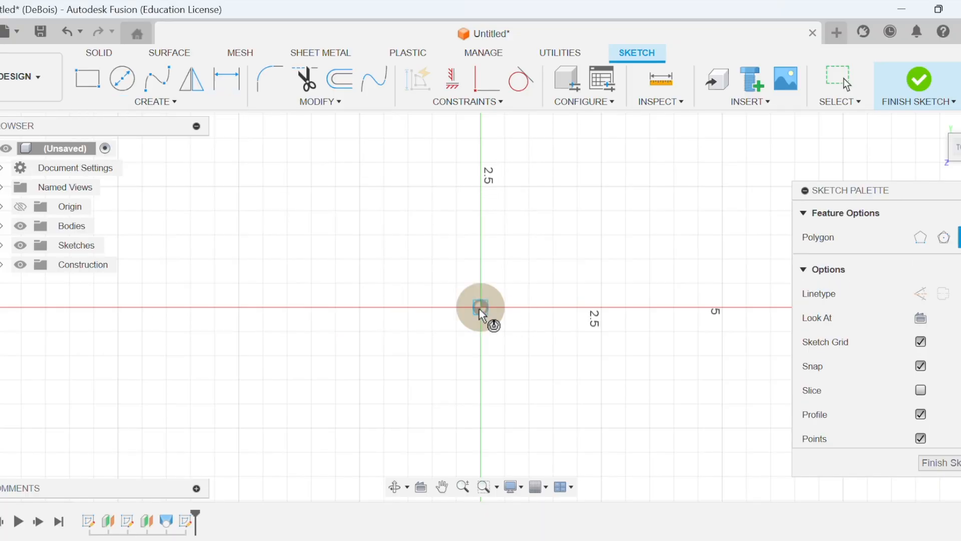
pyautogui.click(481, 307)
pyautogui.write('1')
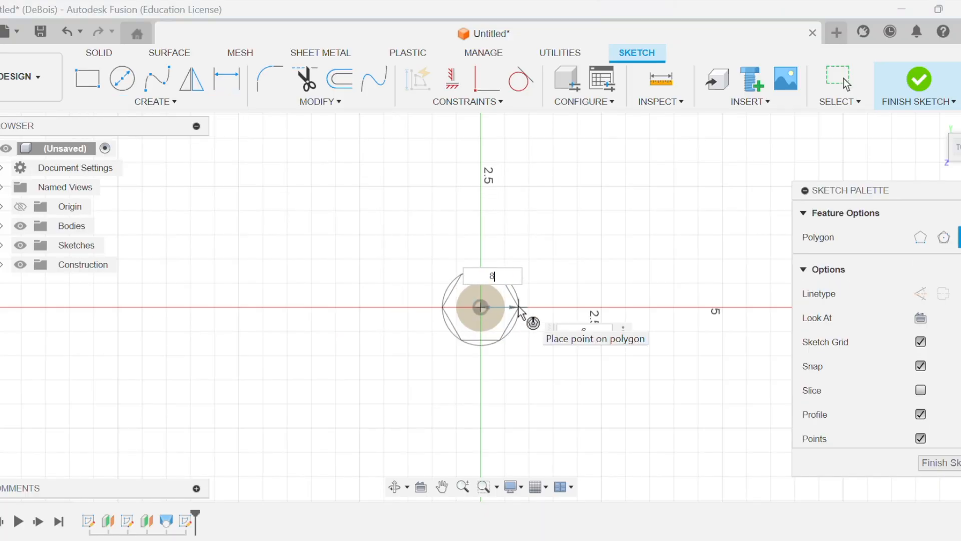
pyautogui.press('Tab')
pyautogui.press('BackSpace')
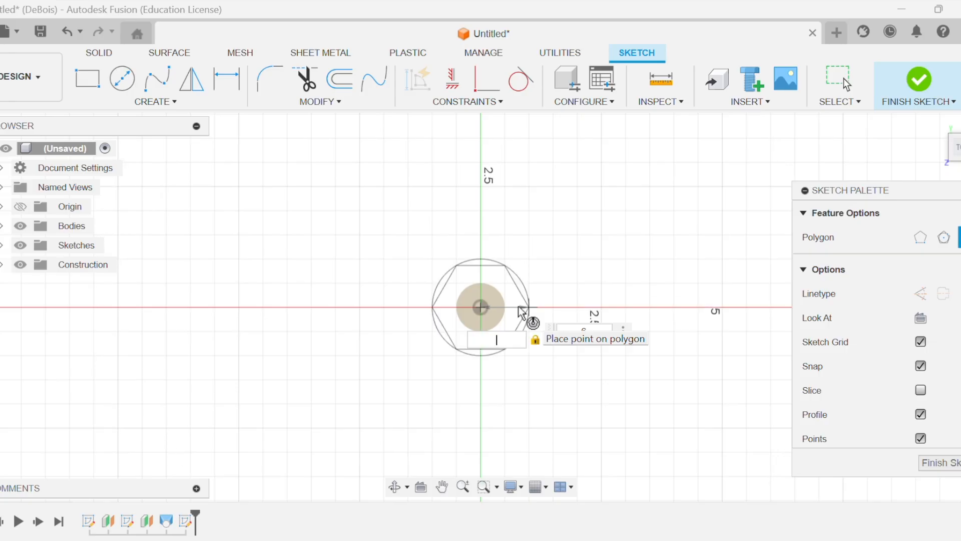
pyautogui.write('.8')
pyautogui.press('Return')
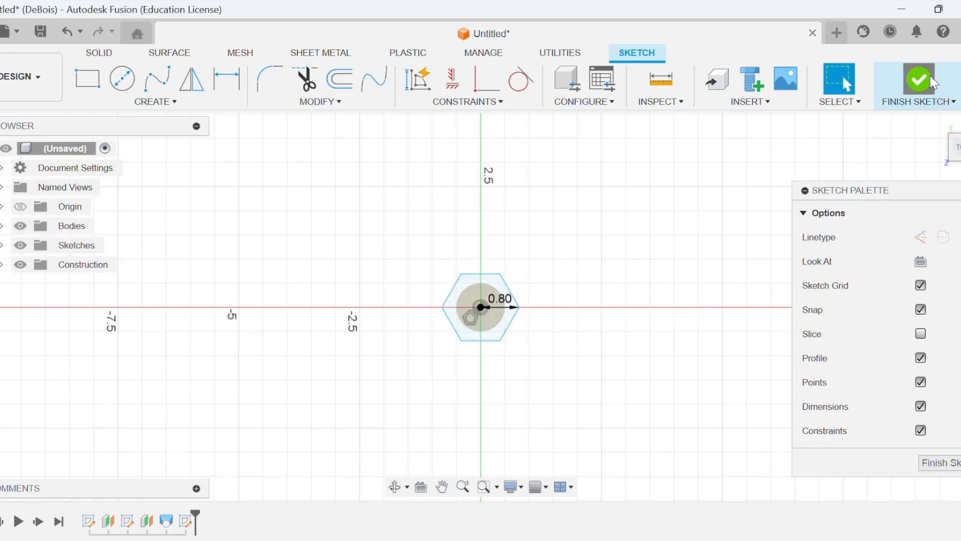
pyautogui.click(921, 84)
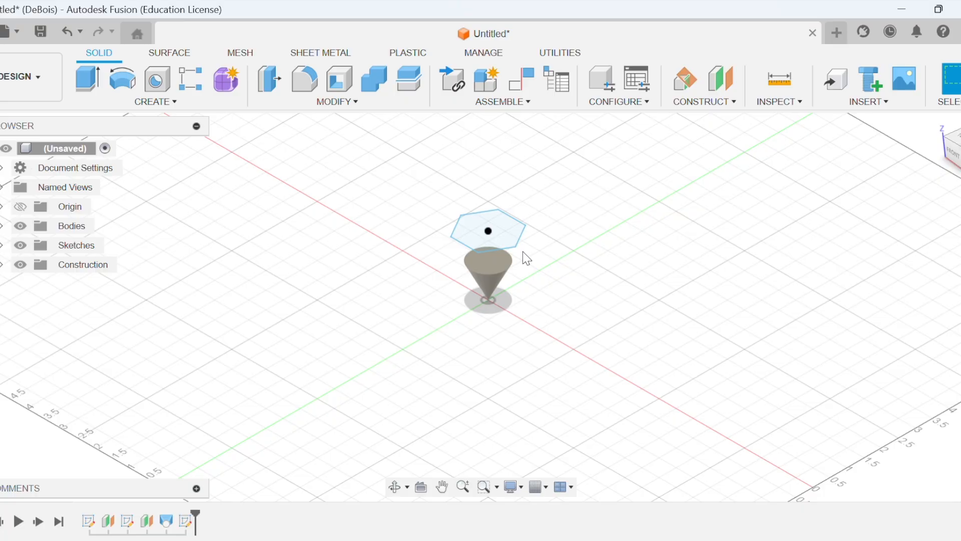
pyautogui.hotkey('ctrl', 'z')
pyautogui.hotkey('ctrl', 'z')
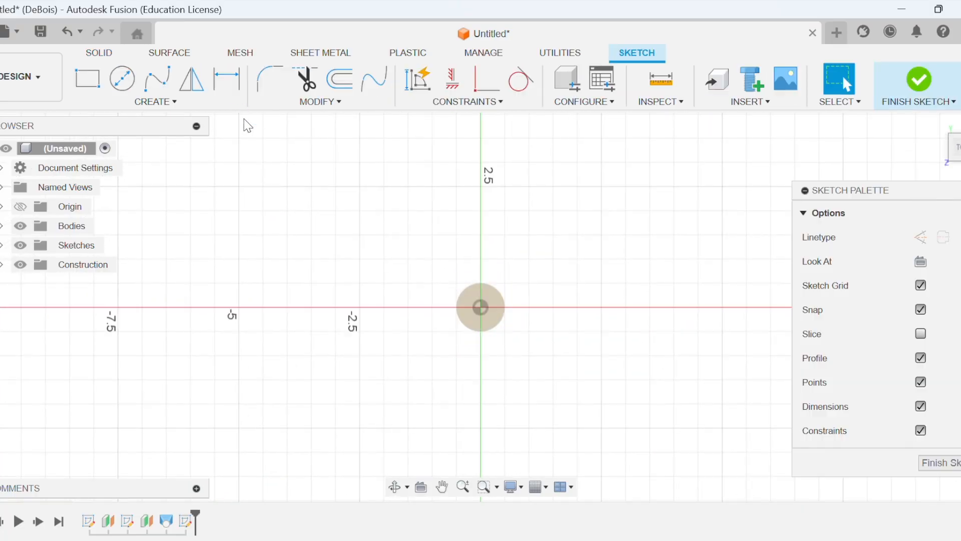
# Draw an inscribed hexagon with a 0.8 in radius centred on the origin and finish the sketch.
pyautogui.click(136, 102)
pyautogui.moveTo(194, 184)
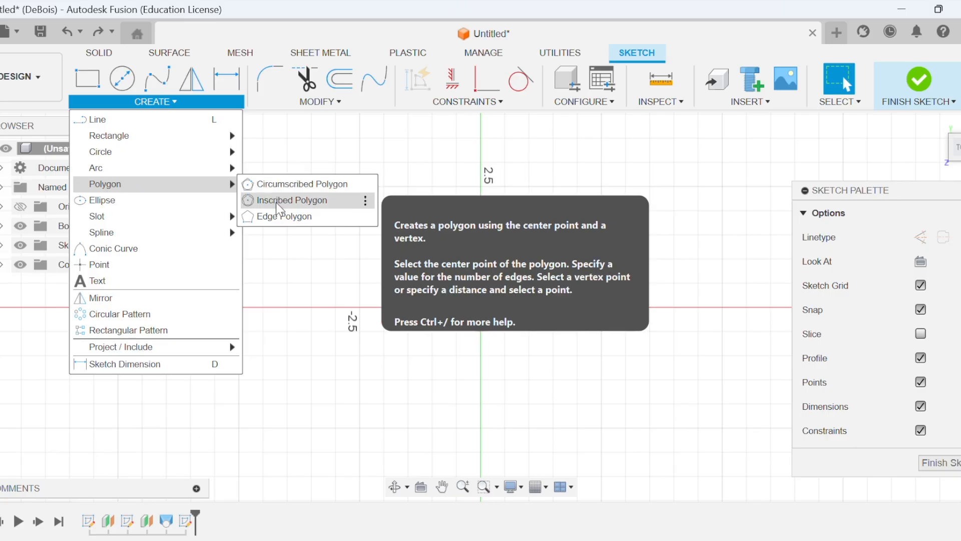
pyautogui.click(280, 201)
pyautogui.click(480, 307)
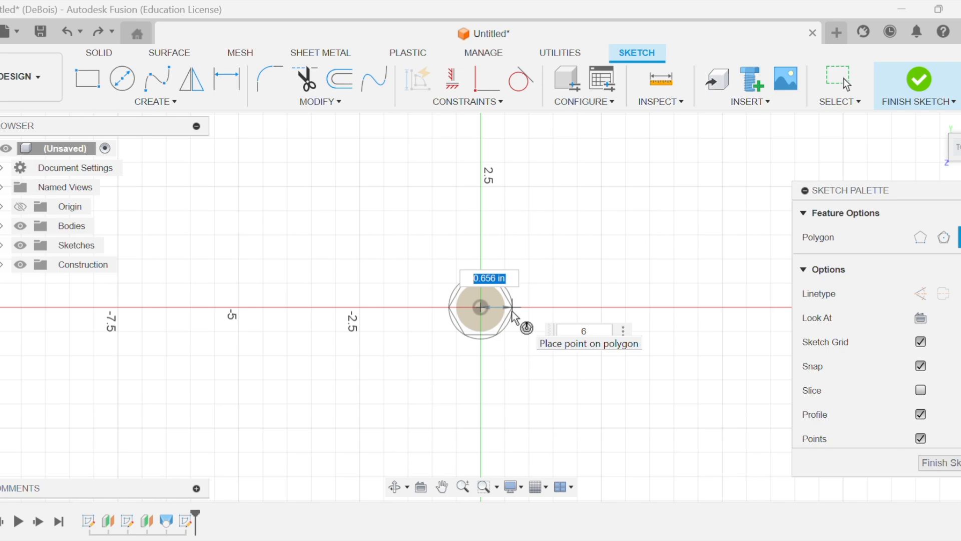
pyautogui.write('.8')
pyautogui.press('Return')
pyautogui.click(912, 87)
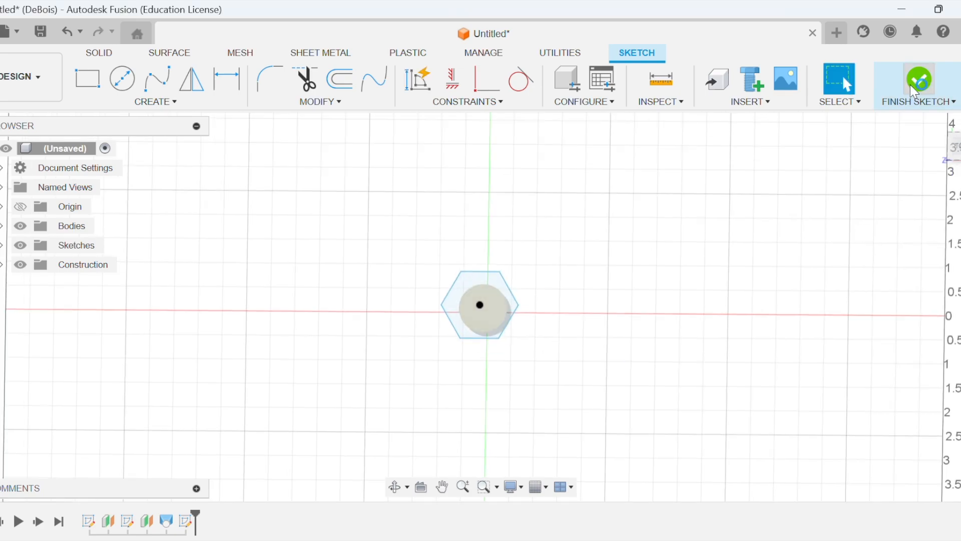
pyautogui.click(148, 103)
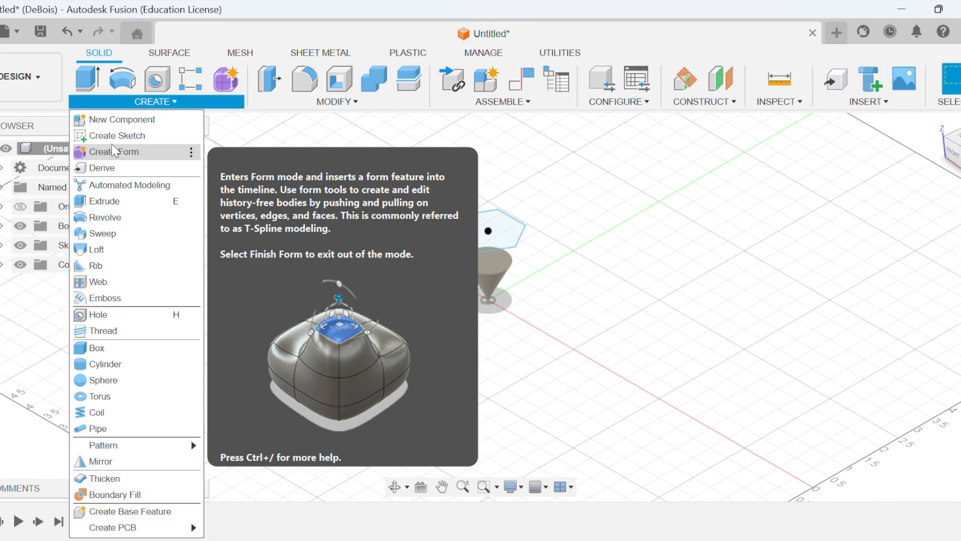
pyautogui.click(125, 135)
pyautogui.press('Escape')
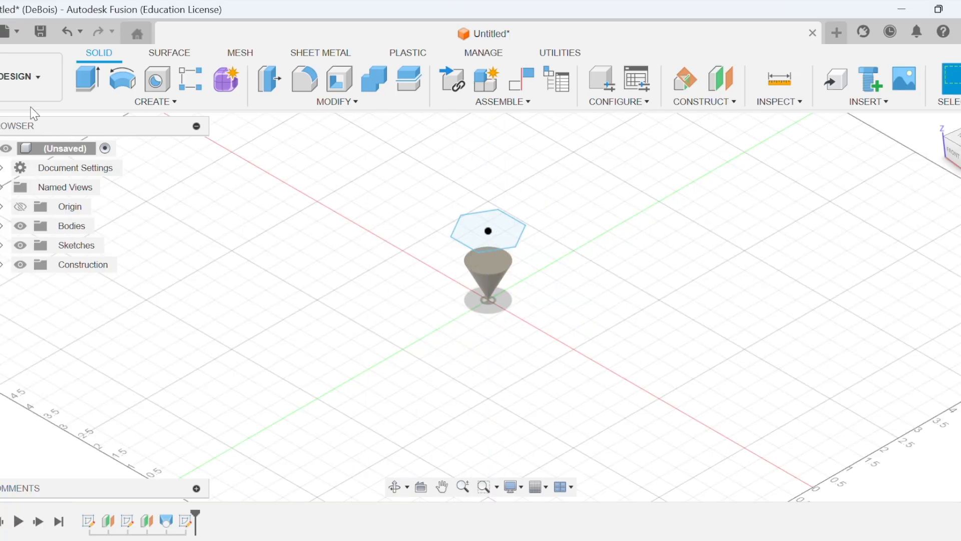
# Loft from the cone's circular top face to the hexagon profile above it.
pyautogui.click(156, 103)
pyautogui.click(100, 250)
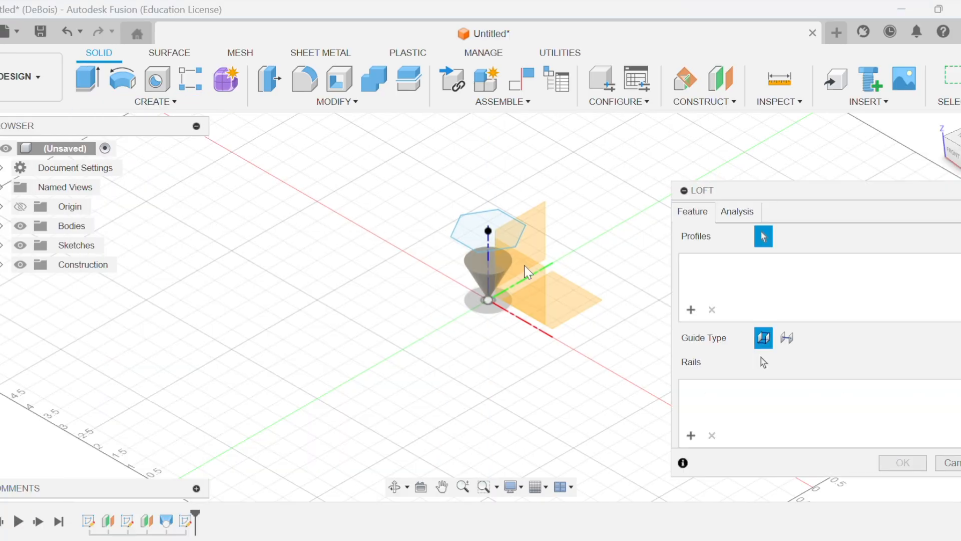
pyautogui.click(490, 283)
pyautogui.click(466, 247)
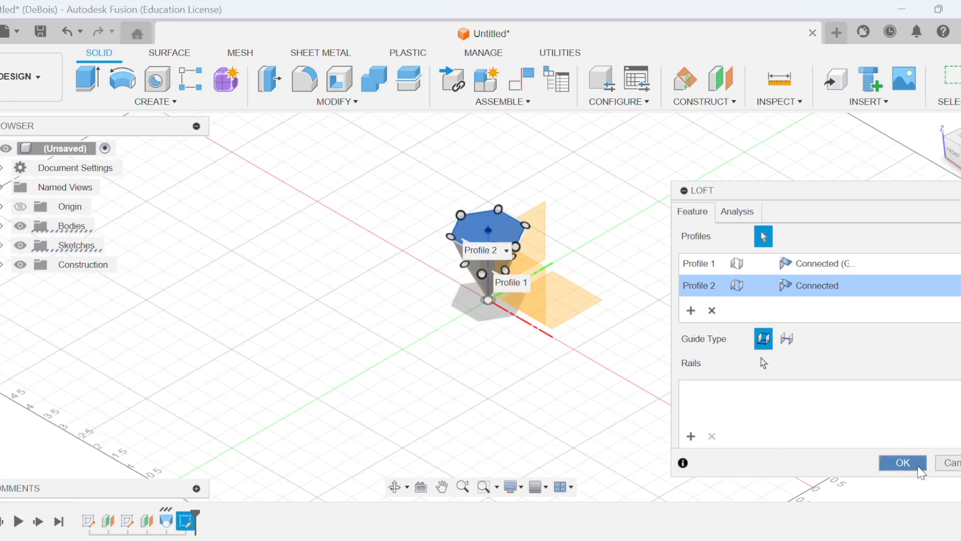
pyautogui.click(903, 462)
# Extrude the hexagonal top face upward 10 in, joined to the existing body.
pyautogui.click(495, 230)
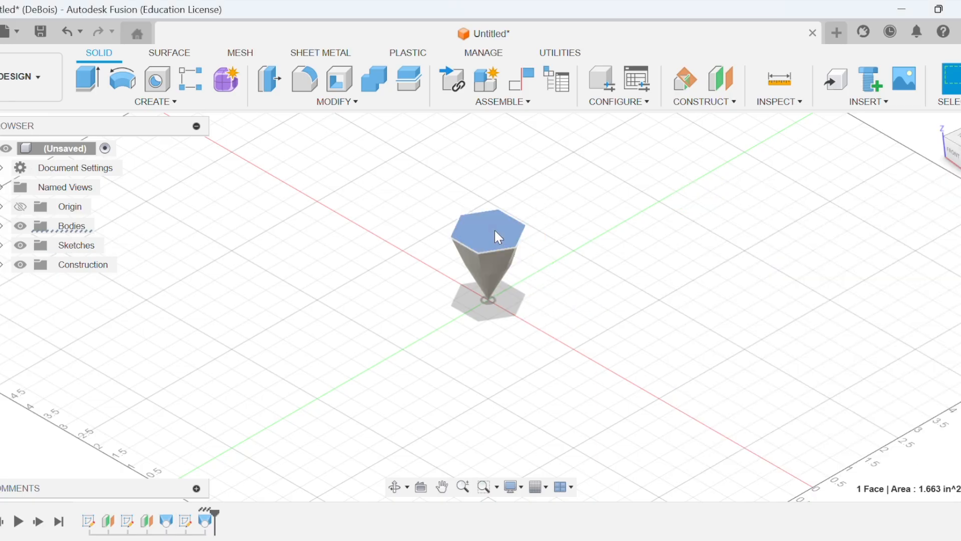
pyautogui.click(97, 86)
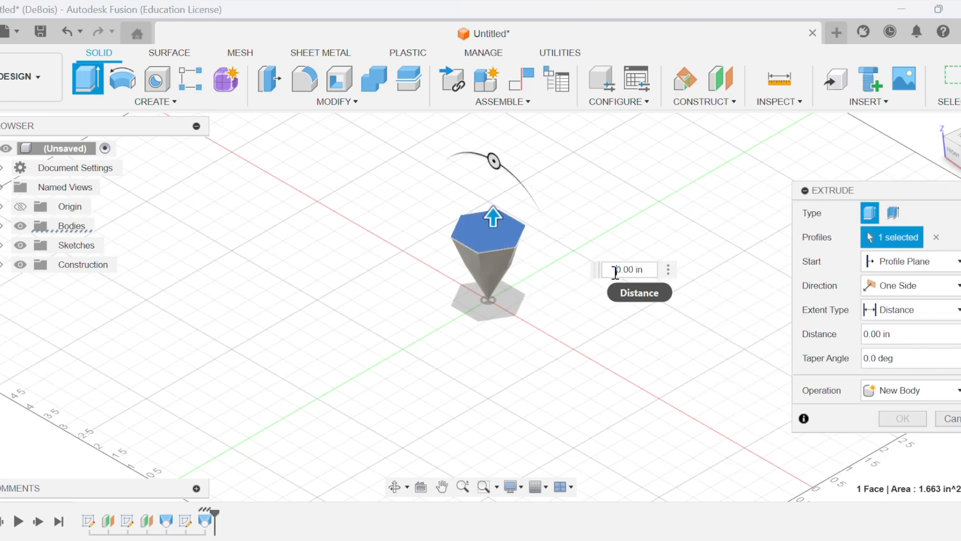
pyautogui.write('100')
pyautogui.press('Return')
pyautogui.press('BackSpace')
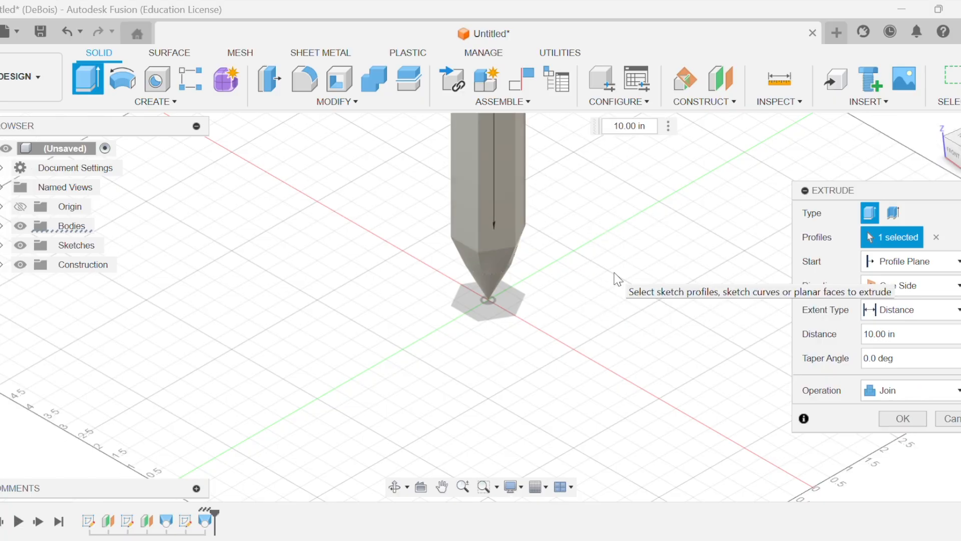
pyautogui.scroll(2, 611, 290)
pyautogui.scroll(-5, 673, 288)
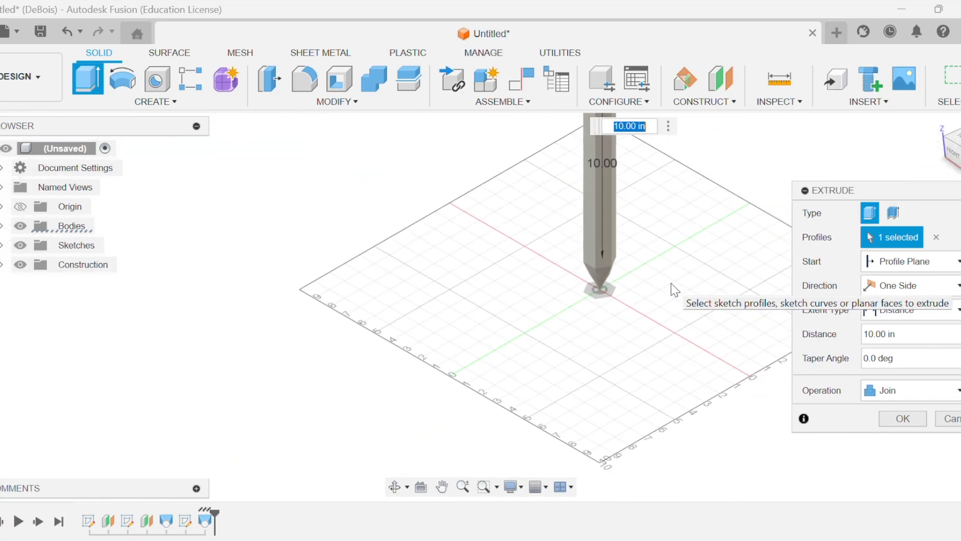
pyautogui.click(893, 417)
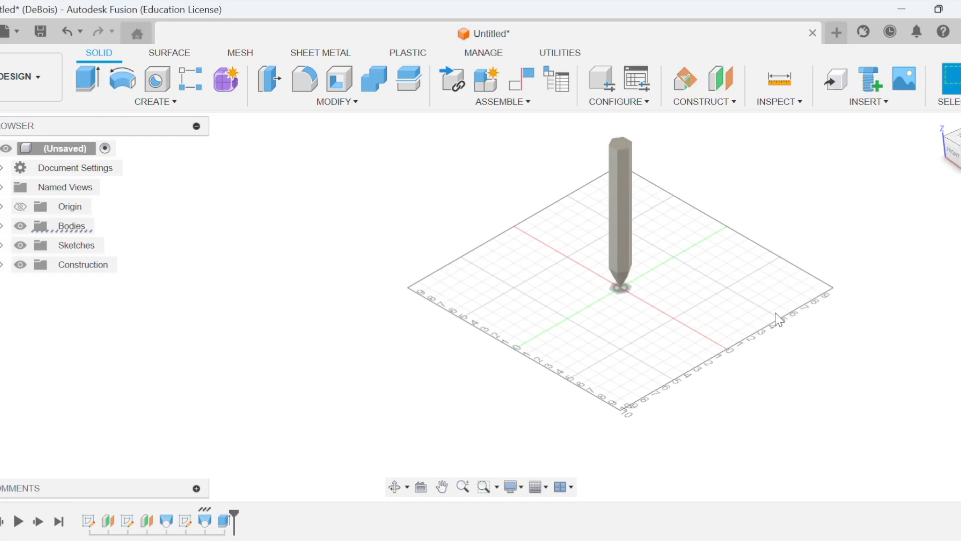
# Create a construction plane offset 0.5 in above the pencil's hexagonal top face.
pyautogui.scroll(1, 508, 242)
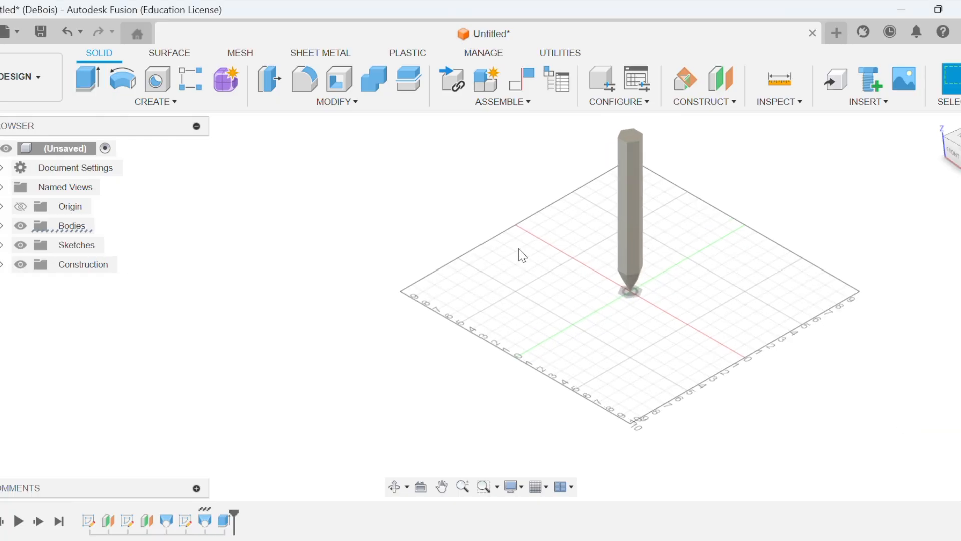
pyautogui.click(443, 487)
pyautogui.moveTo(632, 333); pyautogui.dragTo(567, 431)
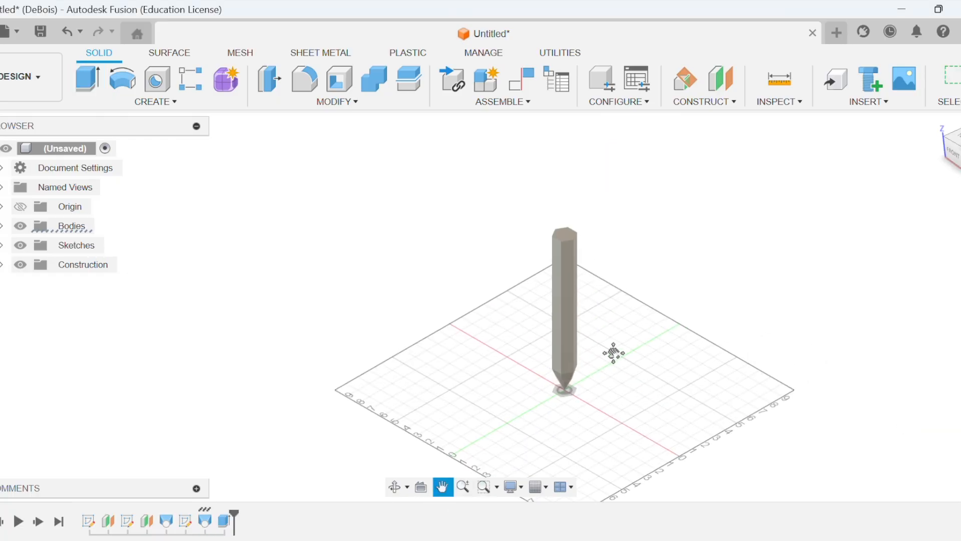
pyautogui.scroll(3, 614, 352)
pyautogui.moveTo(614, 352); pyautogui.dragTo(610, 427)
pyautogui.press('Escape')
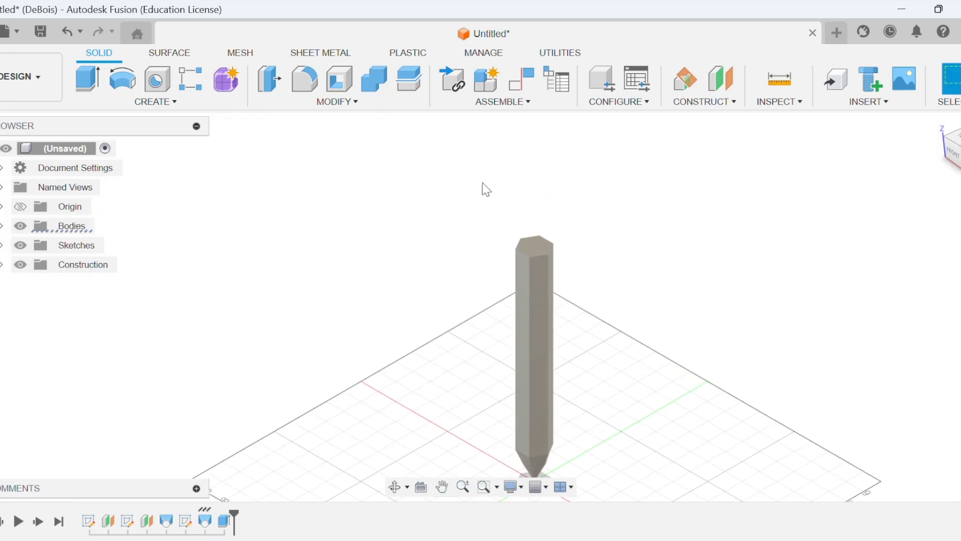
pyautogui.click(690, 102)
pyautogui.click(683, 121)
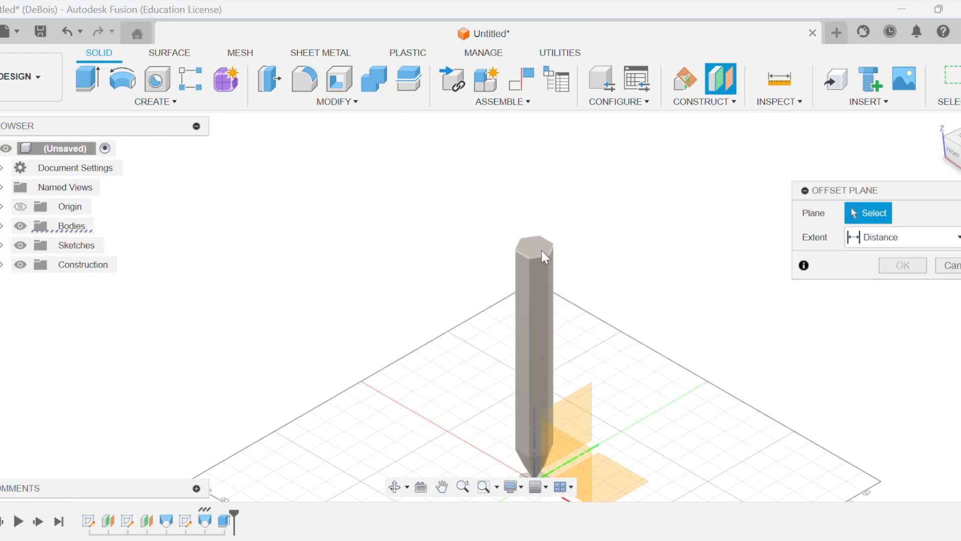
pyautogui.click(537, 248)
pyautogui.moveTo(536, 245); pyautogui.dragTo(534, 225)
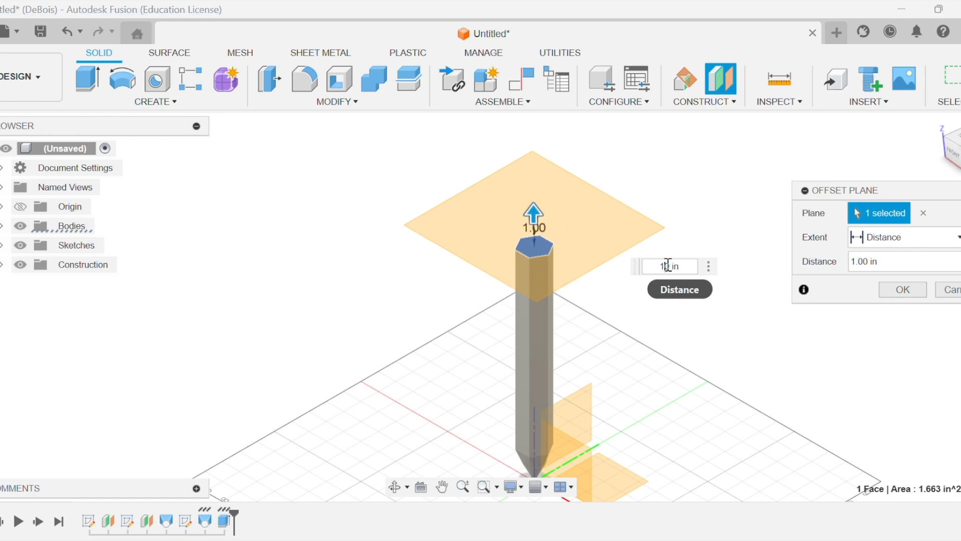
pyautogui.write('0.5')
pyautogui.press('Return')
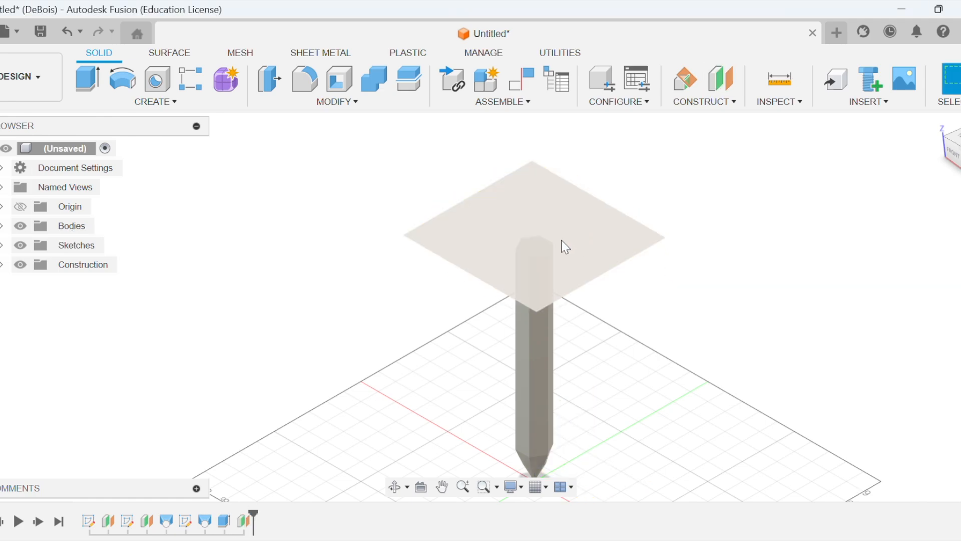
# Sketch a 1.25 in diameter circle centred on the origin on the new offset plane and finish the sketch.
pyautogui.click(131, 102)
pyautogui.click(136, 138)
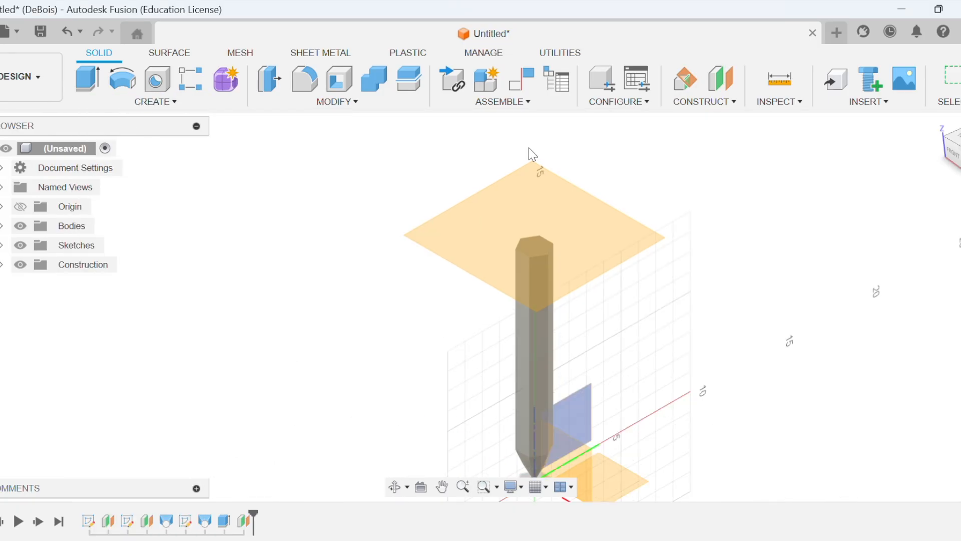
pyautogui.click(536, 250)
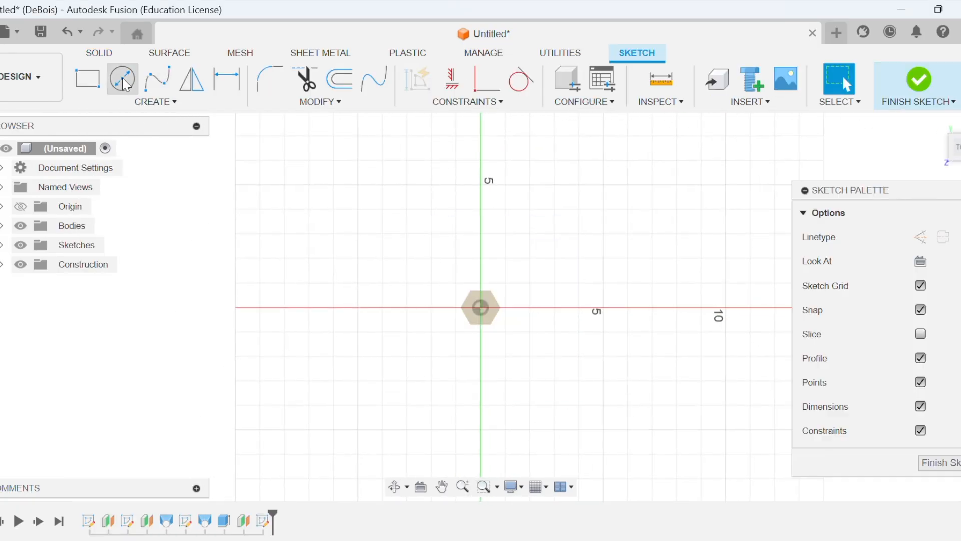
pyautogui.press('c')
pyautogui.click(481, 308)
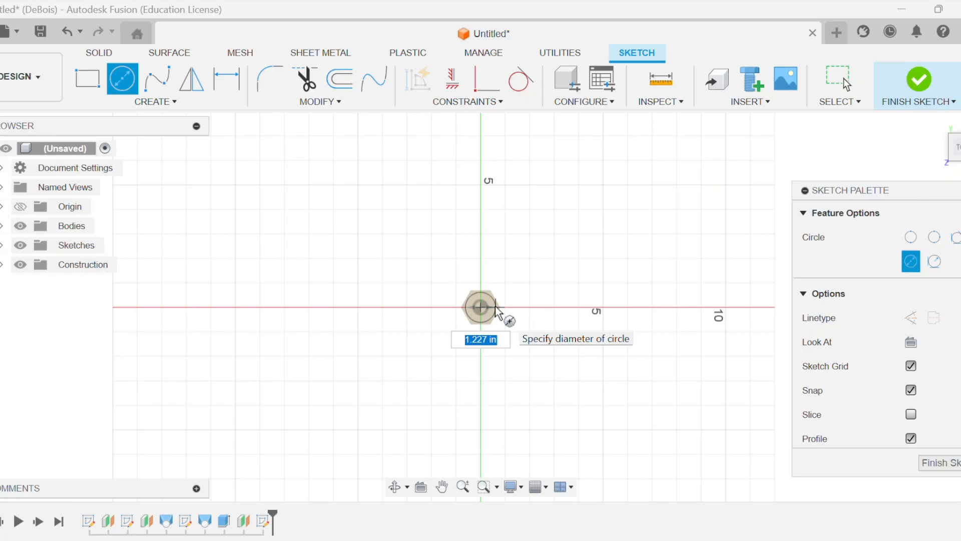
pyautogui.write('1.5')
pyautogui.press('BackSpace')
pyautogui.press('BackSpace')
pyautogui.press('Return')
pyautogui.click(919, 79)
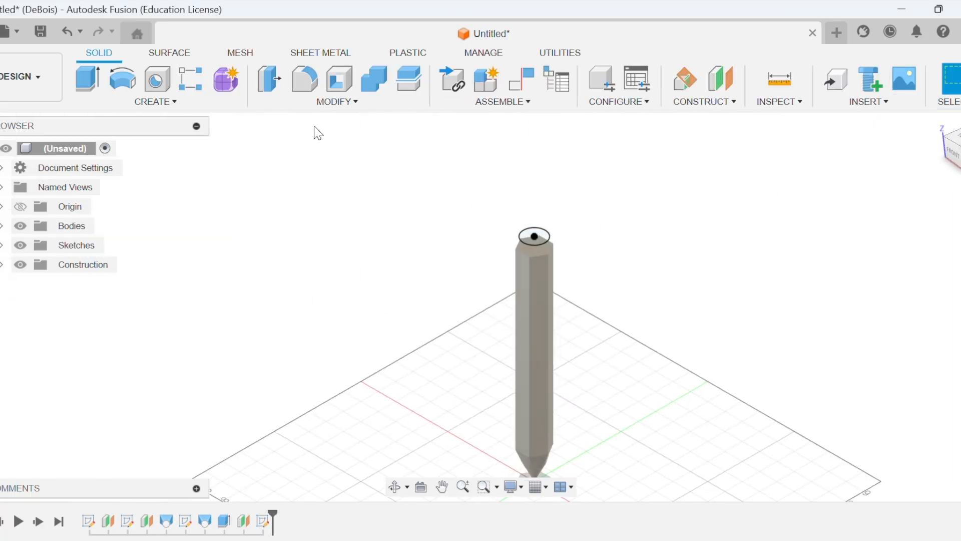
# Try to loft between the pencil's hexagonal top face and the circle above it.
pyautogui.click(163, 102)
pyautogui.click(107, 249)
pyautogui.click(536, 238)
pyautogui.click(534, 249)
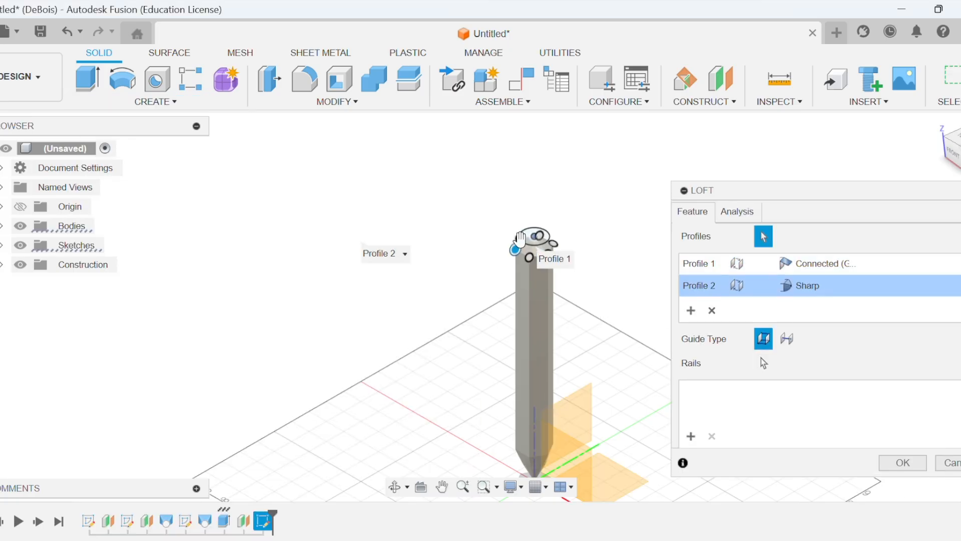
pyautogui.click(520, 241)
pyautogui.click(526, 246)
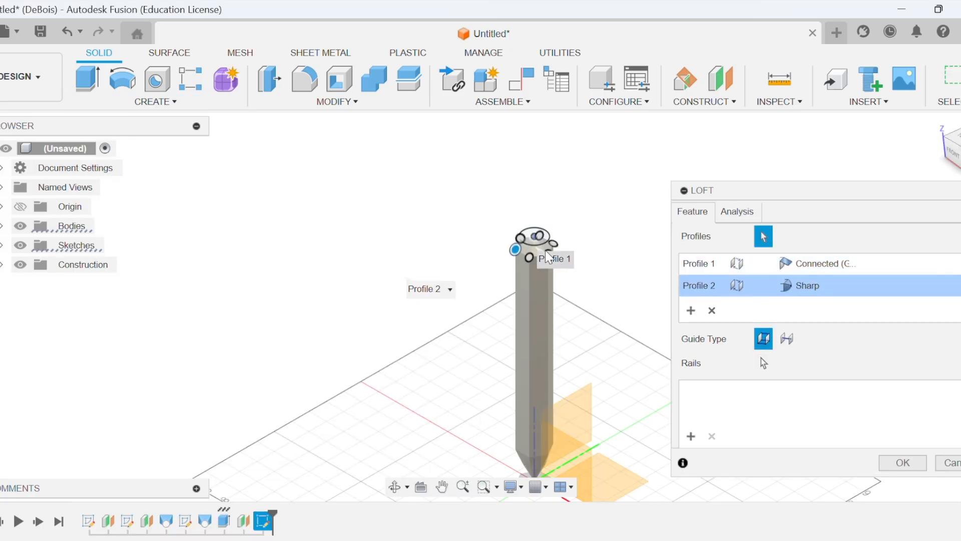
pyautogui.click(530, 235)
pyautogui.click(531, 242)
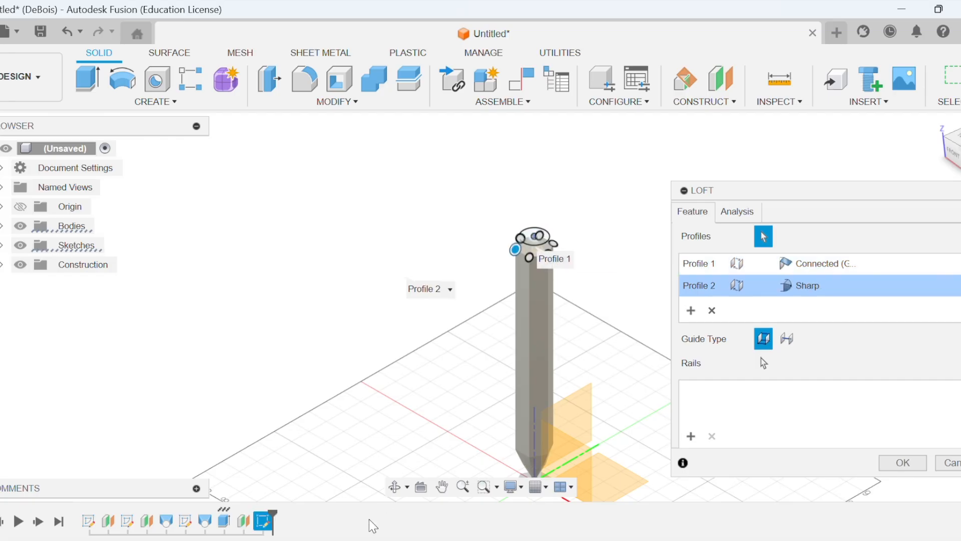
pyautogui.press('Return')
# Reopen the circle sketch above the pencil, set the circle's diameter to 1.5 in, and finish the sketch.
pyautogui.scroll(-5, 651, 262)
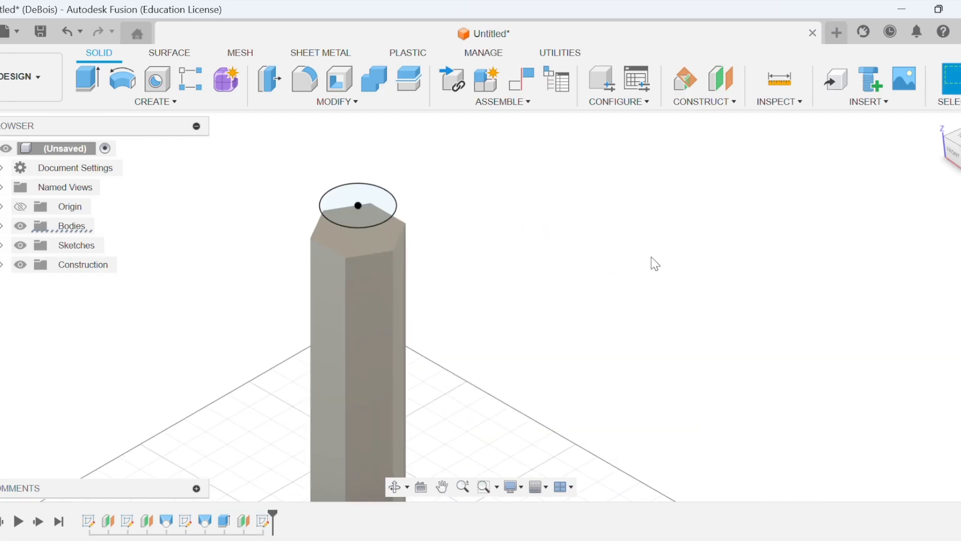
pyautogui.click(379, 219)
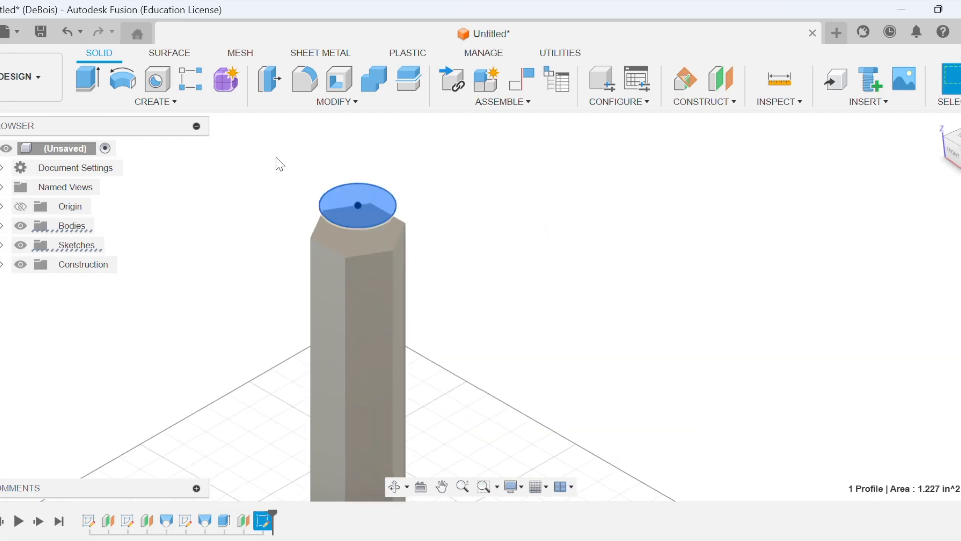
pyautogui.doubleClick(270, 519)
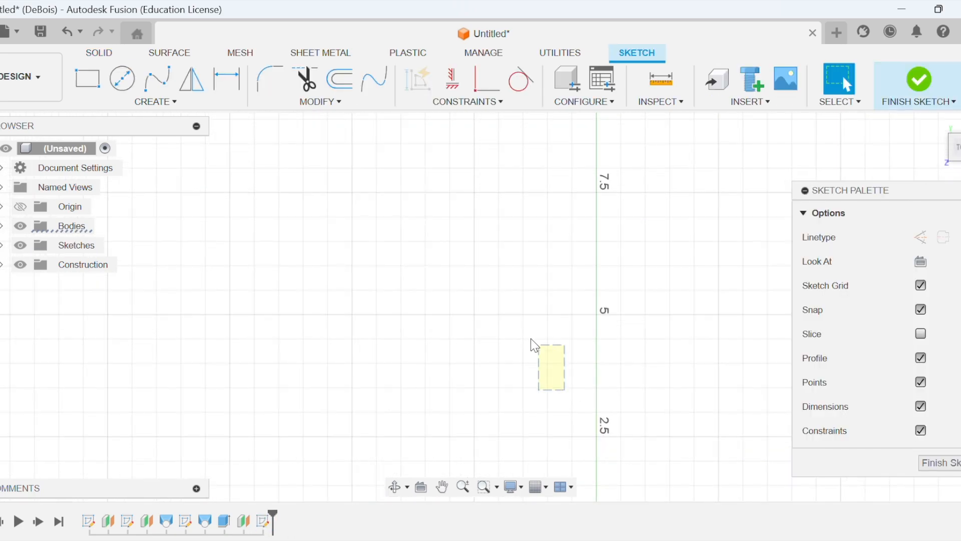
pyautogui.click(441, 486)
pyautogui.moveTo(575, 284); pyautogui.dragTo(489, 123)
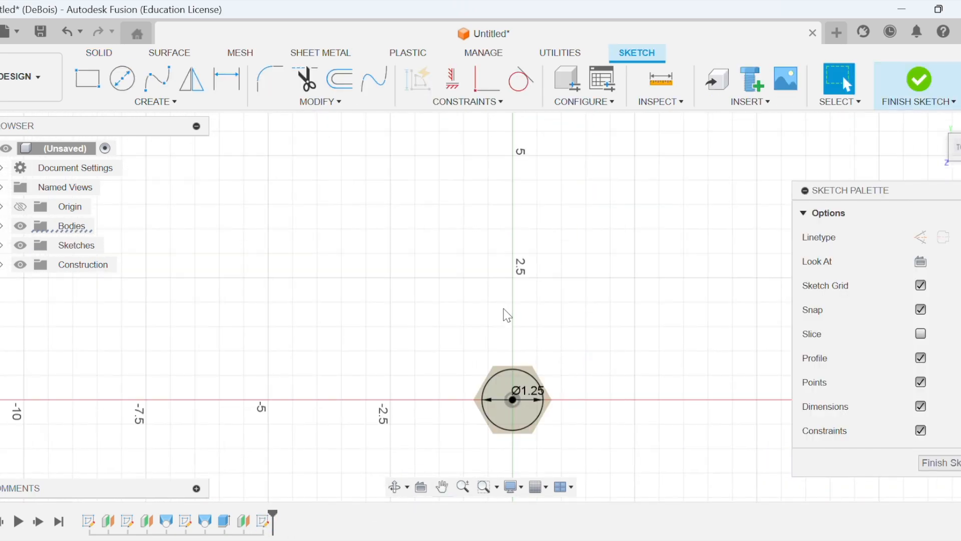
pyautogui.doubleClick(528, 391)
pyautogui.write('1.5')
pyautogui.press('Return')
pyautogui.click(913, 76)
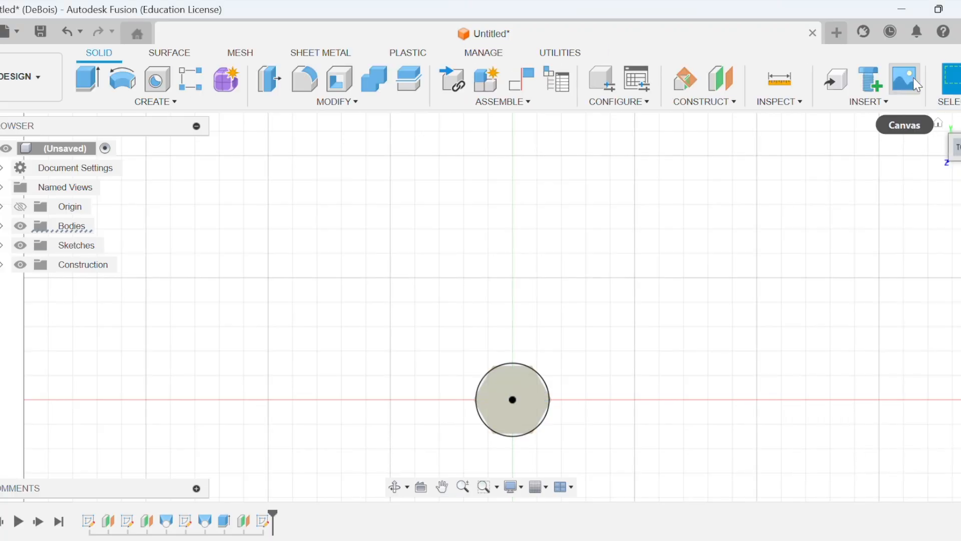
# Loft from the pencil's hexagonal top face to the circle profile above it.
pyautogui.click(938, 123)
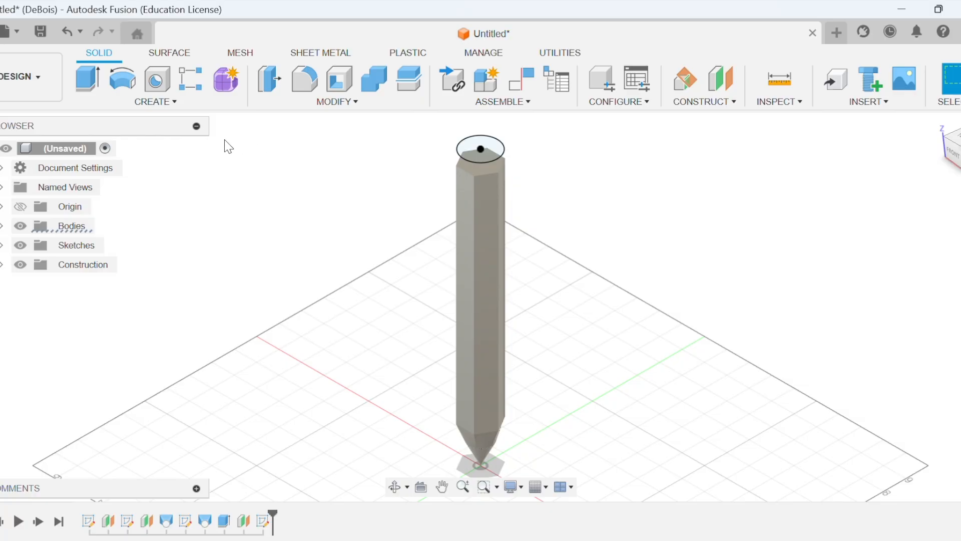
pyautogui.click(155, 102)
pyautogui.click(133, 248)
pyautogui.click(485, 166)
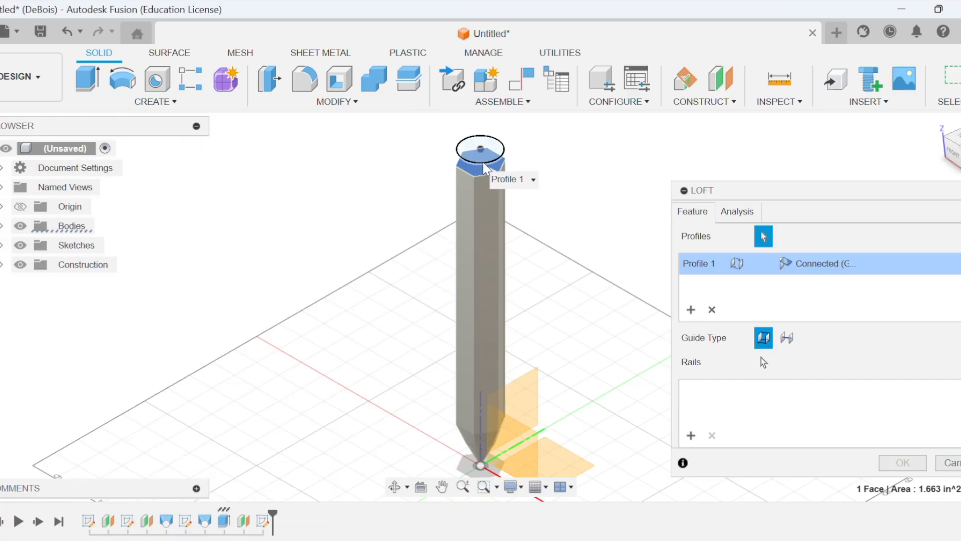
pyautogui.click(484, 168)
pyautogui.click(902, 465)
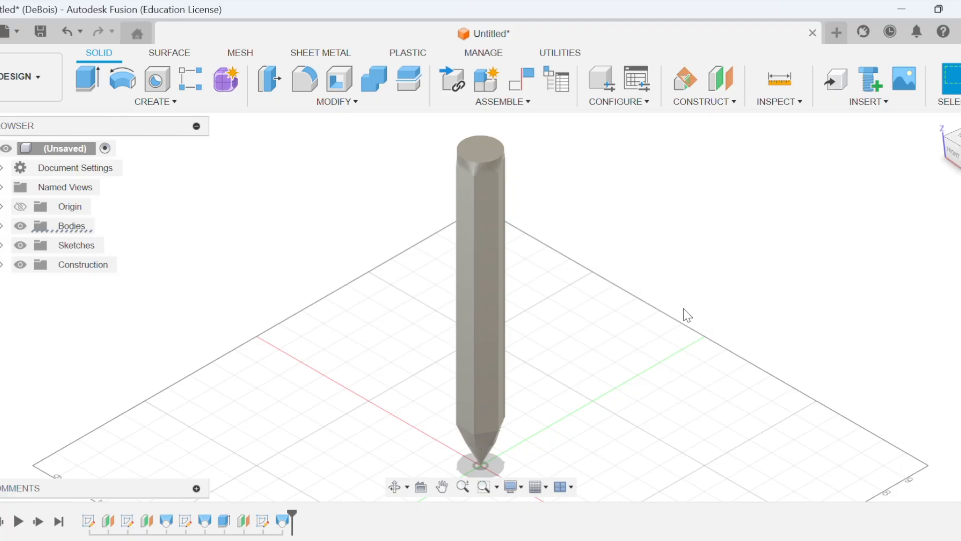
# Extrude the circular top face upward 0.5 in with a -10 degree taper, joined to the existing body.
pyautogui.click(484, 156)
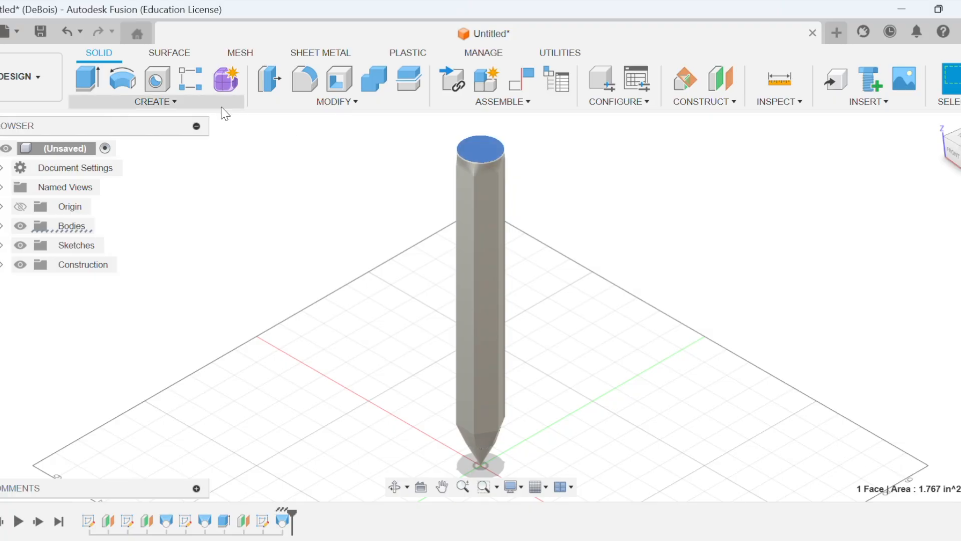
pyautogui.click(161, 102)
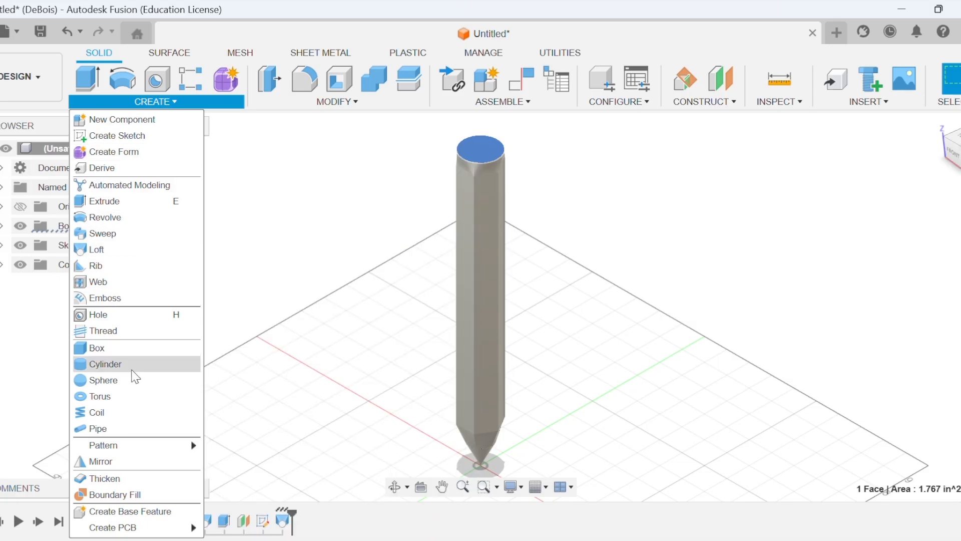
pyautogui.click(141, 201)
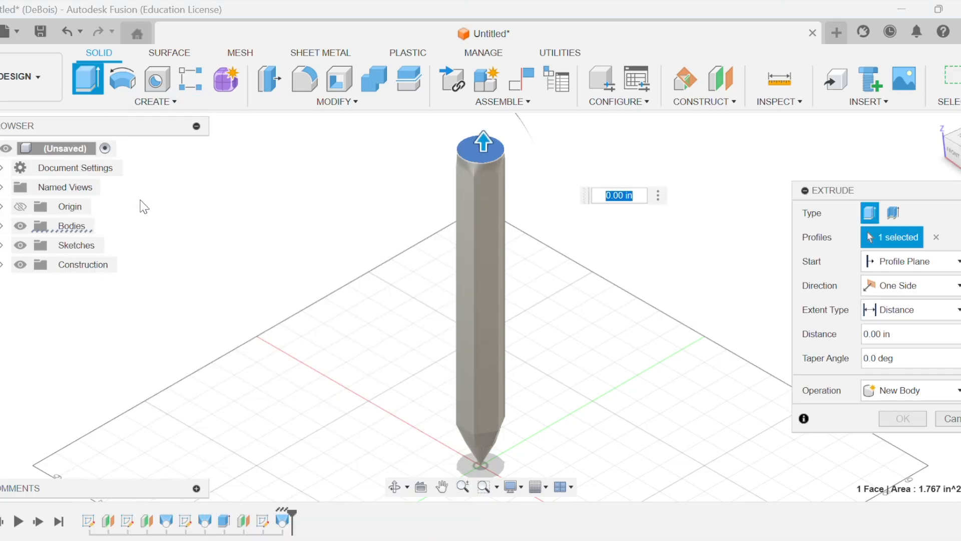
pyautogui.click(869, 334)
pyautogui.write('10')
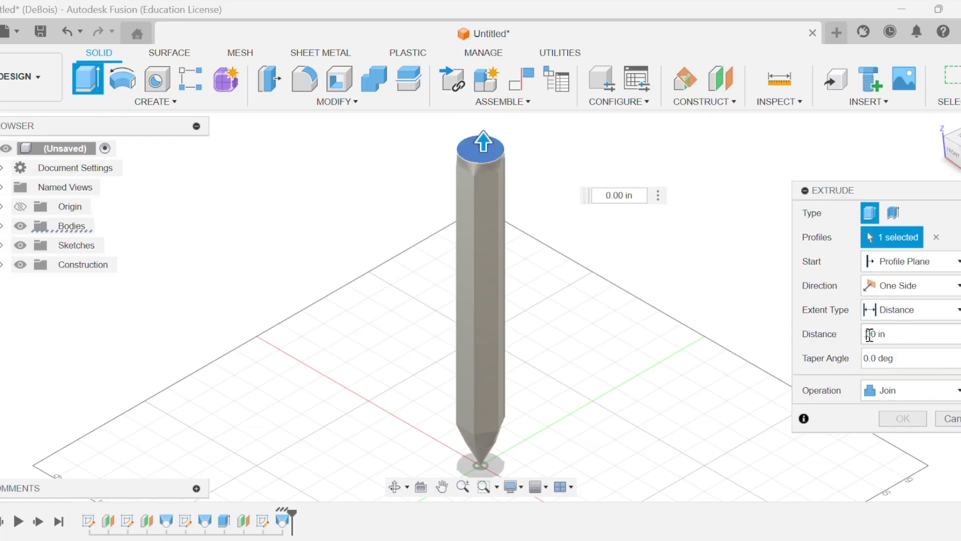
pyautogui.click(865, 359)
pyautogui.write('-1')
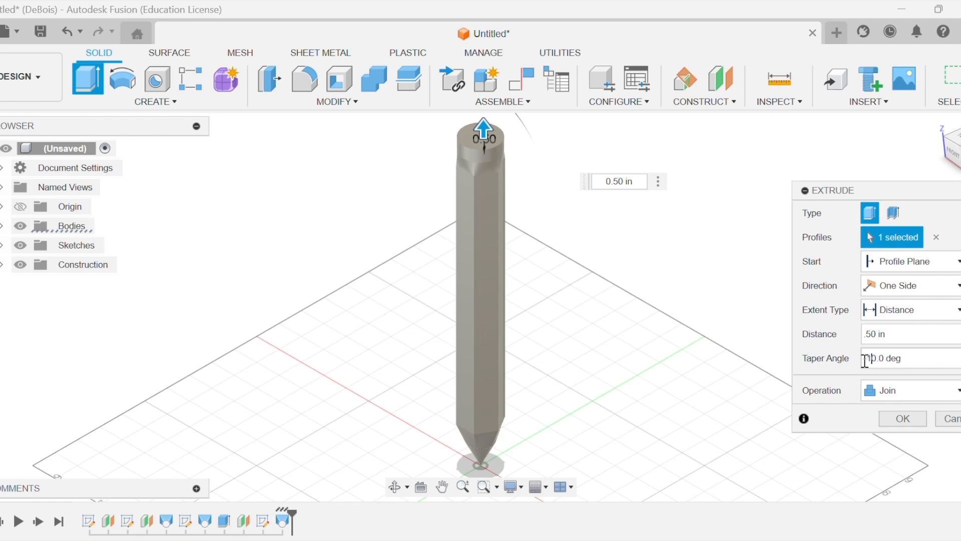
pyautogui.press('BackSpace')
pyautogui.write('5')
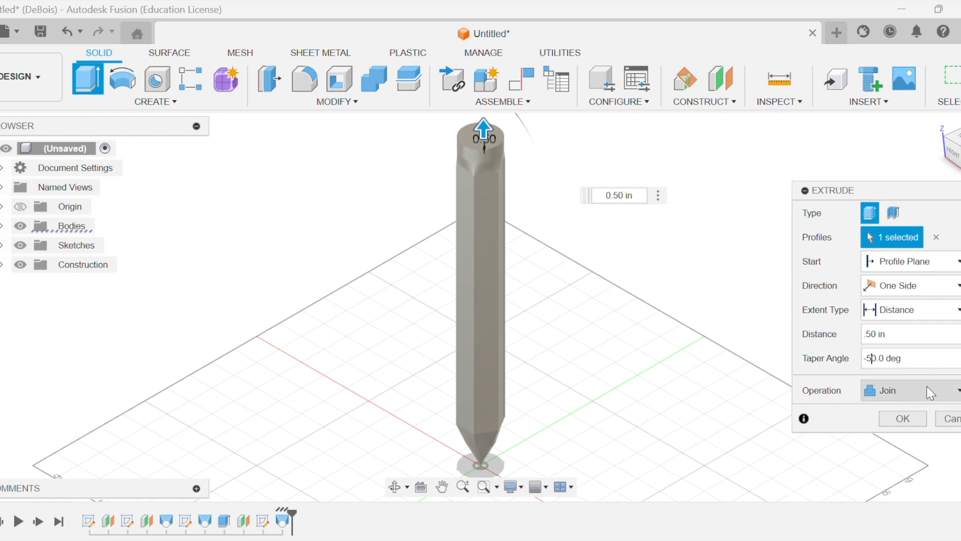
pyautogui.press('BackSpace')
pyautogui.write('1')
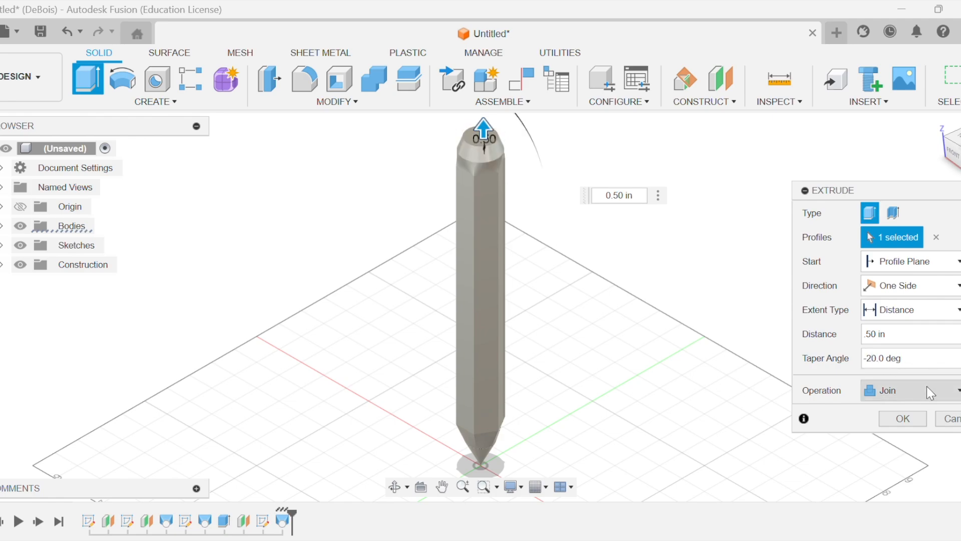
pyautogui.click(903, 419)
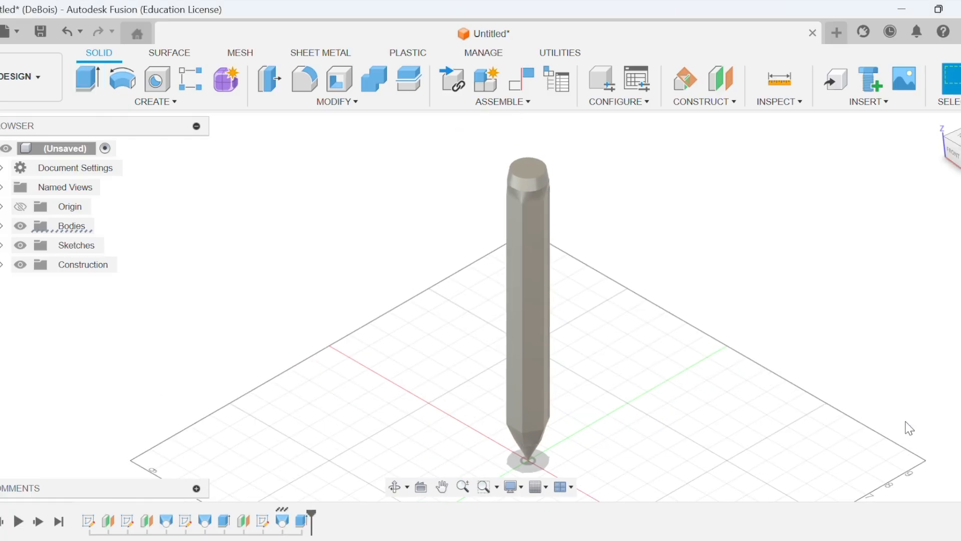
# Fillet the outer edge of the tapered cap's circular top face with a 0.2 in radius.
pyautogui.click(303, 79)
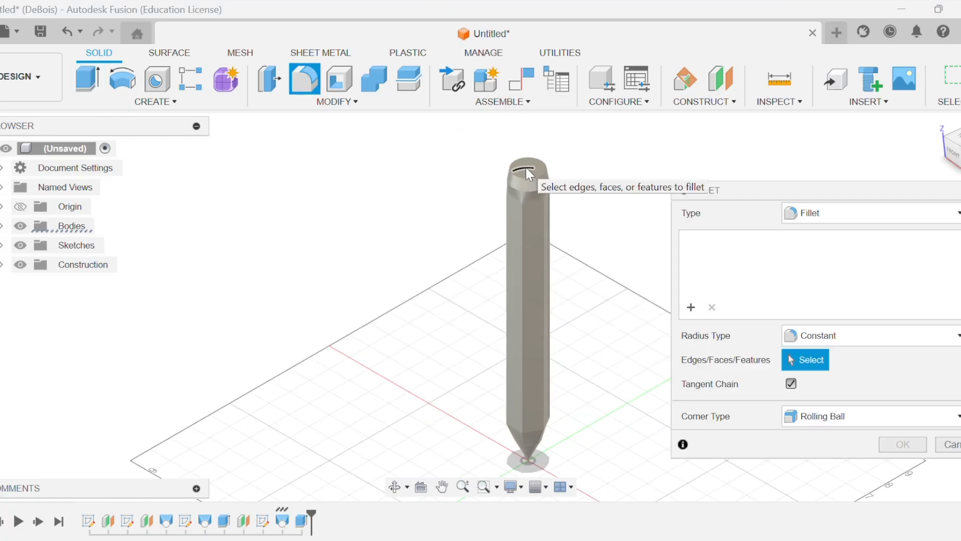
pyautogui.click(527, 177)
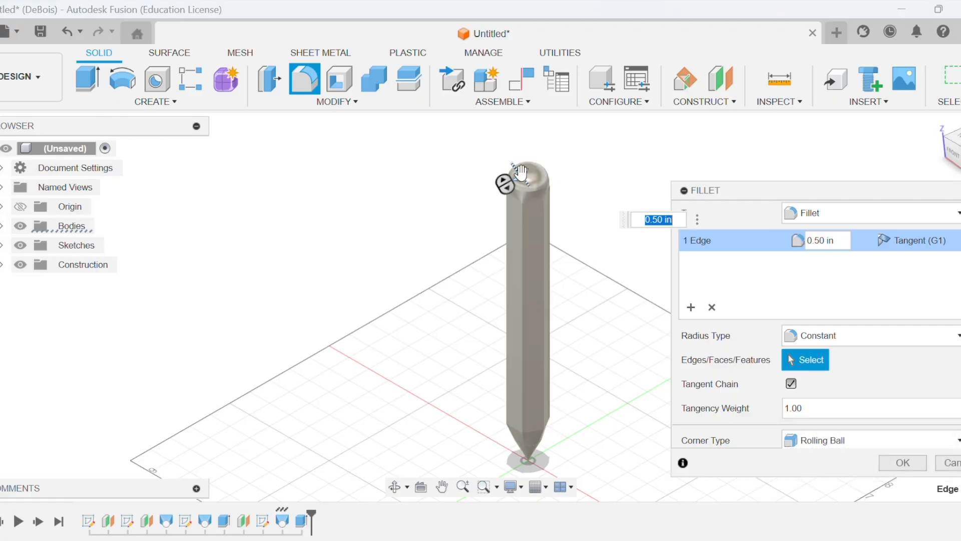
pyautogui.click(819, 237)
pyautogui.press('BackSpace')
pyautogui.write('4')
pyautogui.press('BackSpace')
pyautogui.write('2')
pyautogui.press('Return')
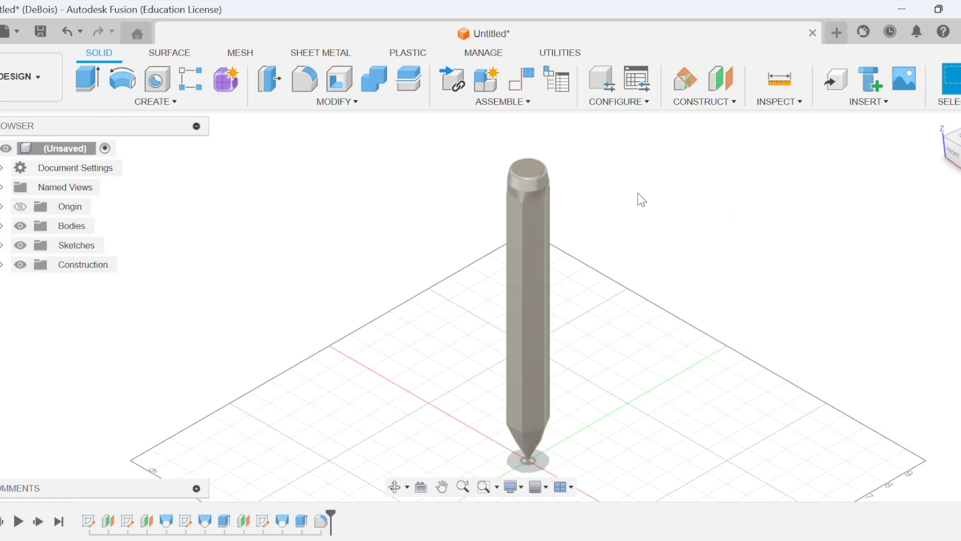
# Try to fillet an edge of the hexagon-to-circle transition just below the cap with a 0.3 in radius.
pyautogui.scroll(1, 626, 273)
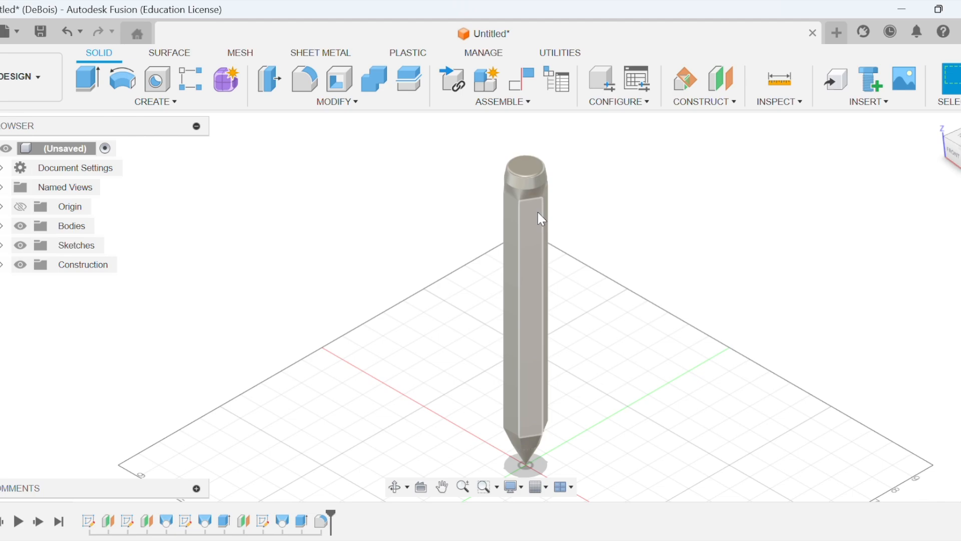
pyautogui.scroll(1, 538, 212)
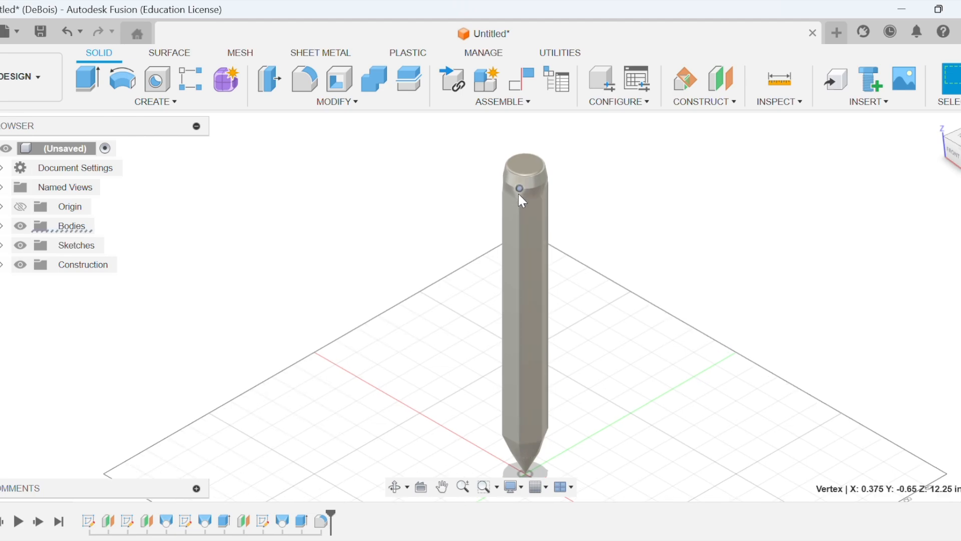
pyautogui.click(307, 80)
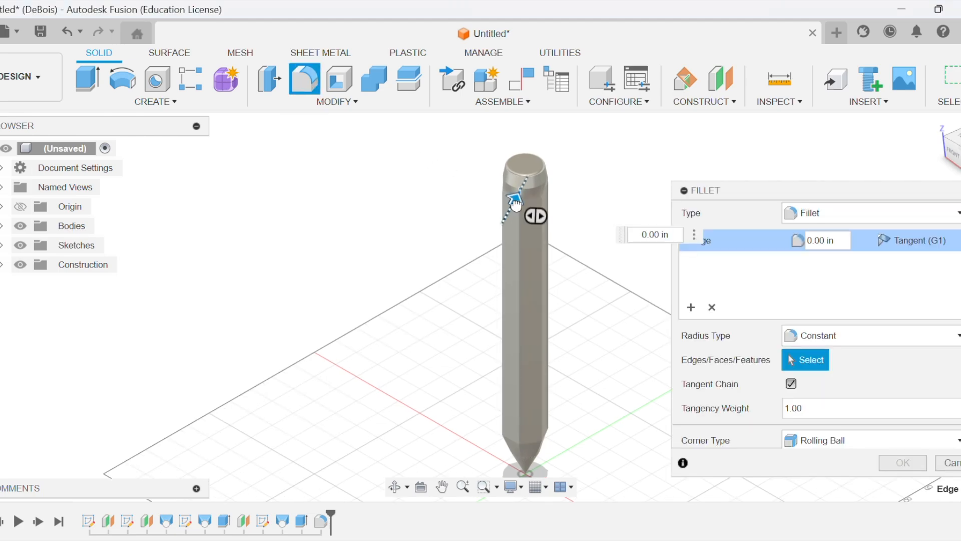
pyautogui.click(816, 245)
pyautogui.press('BackSpace')
pyautogui.press('BackSpace')
pyautogui.write('.3')
pyautogui.press('Escape')
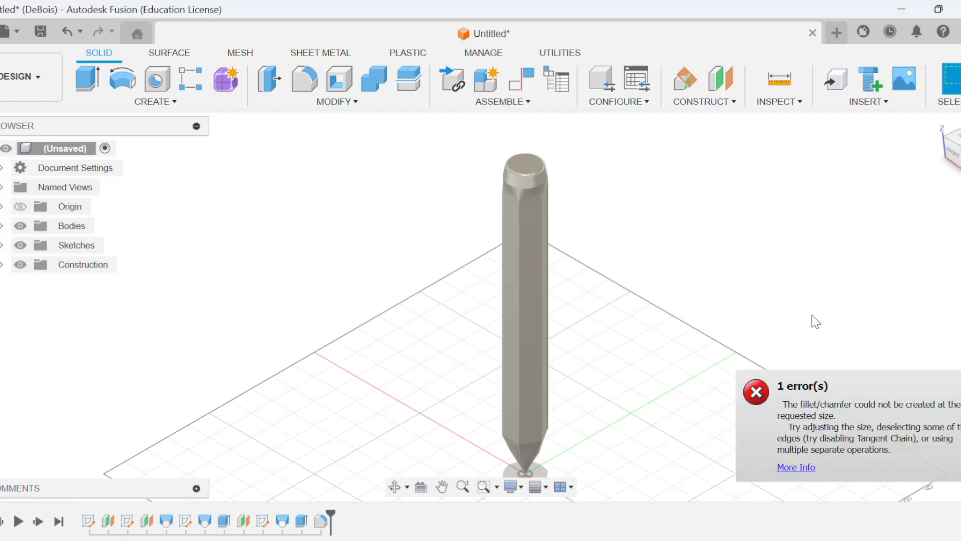
pyautogui.scroll(1, 645, 210)
pyautogui.scroll(-2, 649, 217)
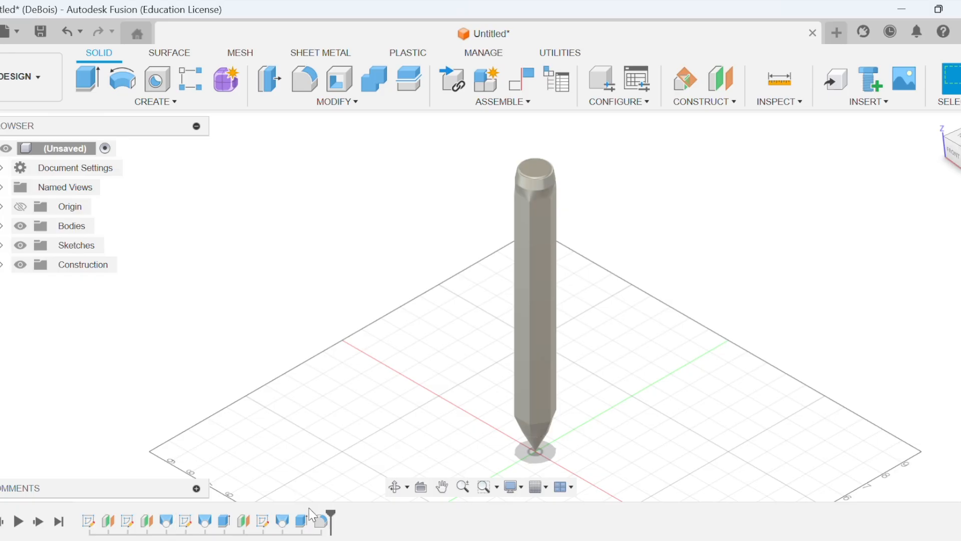
pyautogui.doubleClick(308, 523)
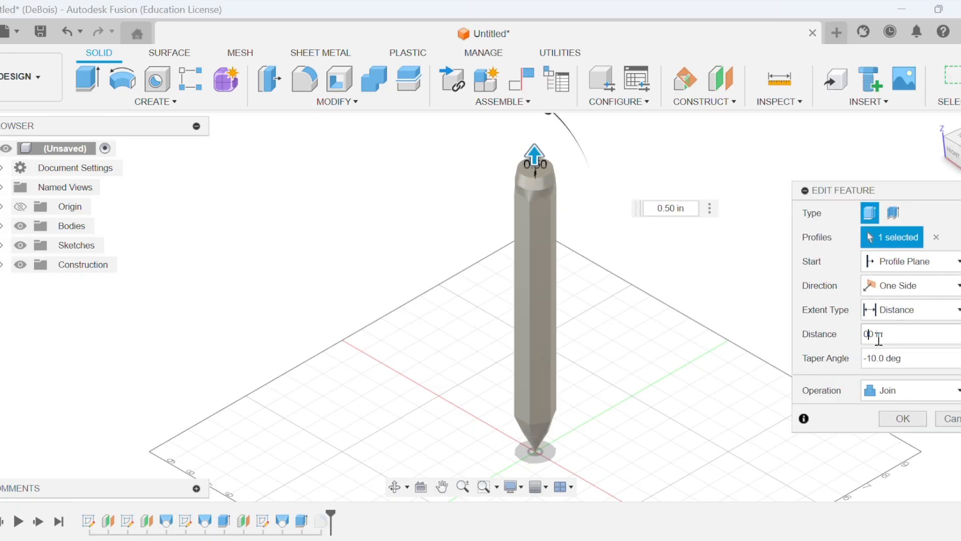
pyautogui.press('Escape')
pyautogui.doubleClick(323, 523)
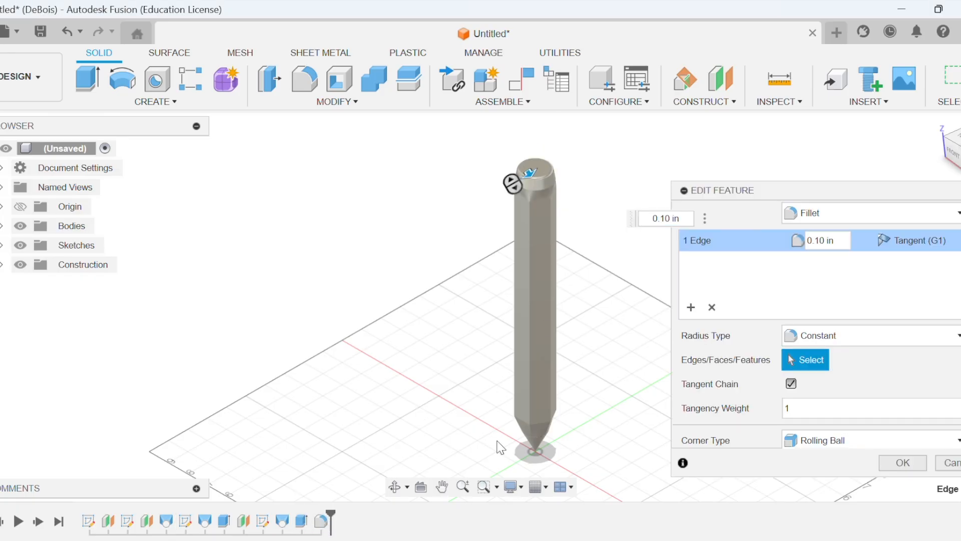
pyautogui.press('Escape')
# Edit the tapered cap's extrusion to a 1.00 in distance and a -5 degree taper angle.
pyautogui.doubleClick(301, 522)
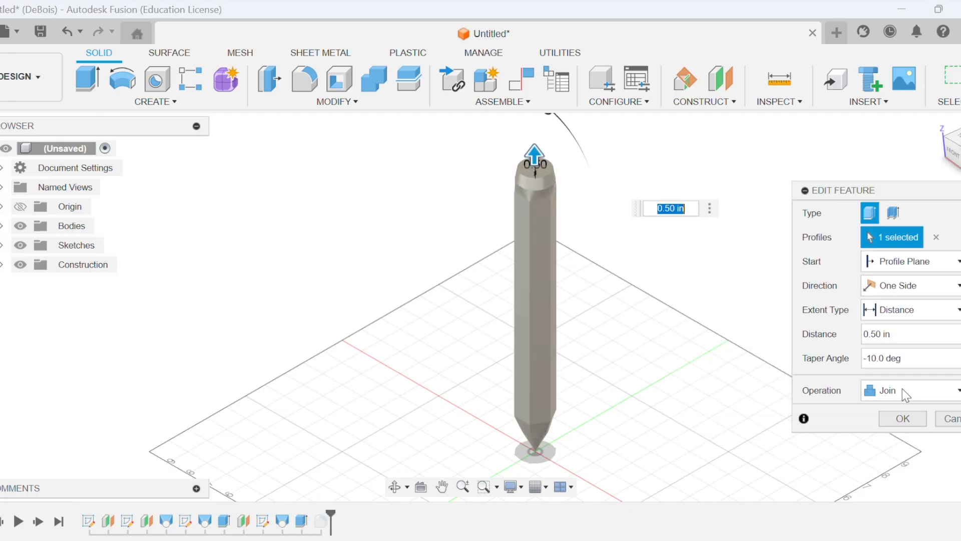
pyautogui.write('1')
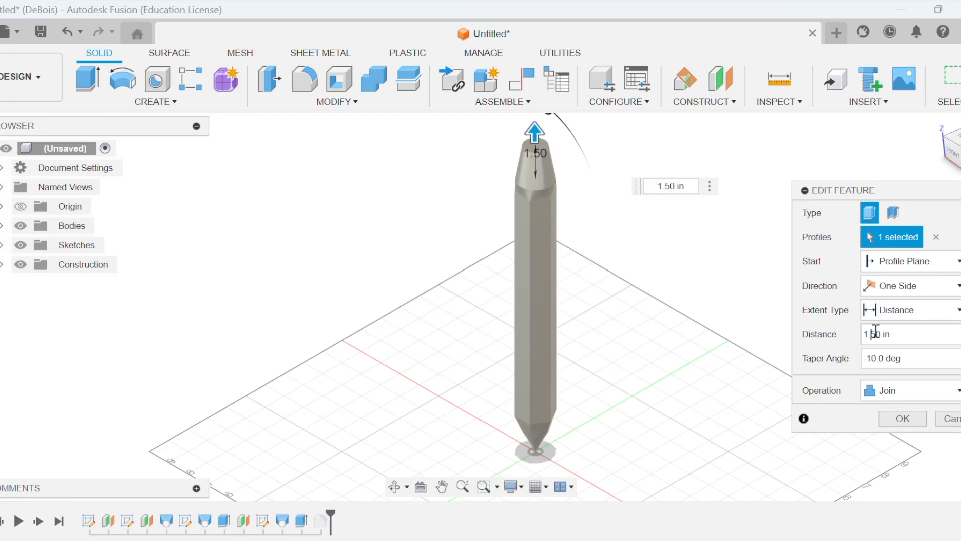
pyautogui.click(874, 361)
pyautogui.press('BackSpace')
pyautogui.press('BackSpace')
pyautogui.write('5')
pyautogui.click(874, 335)
pyautogui.press('BackSpace')
pyautogui.write('0')
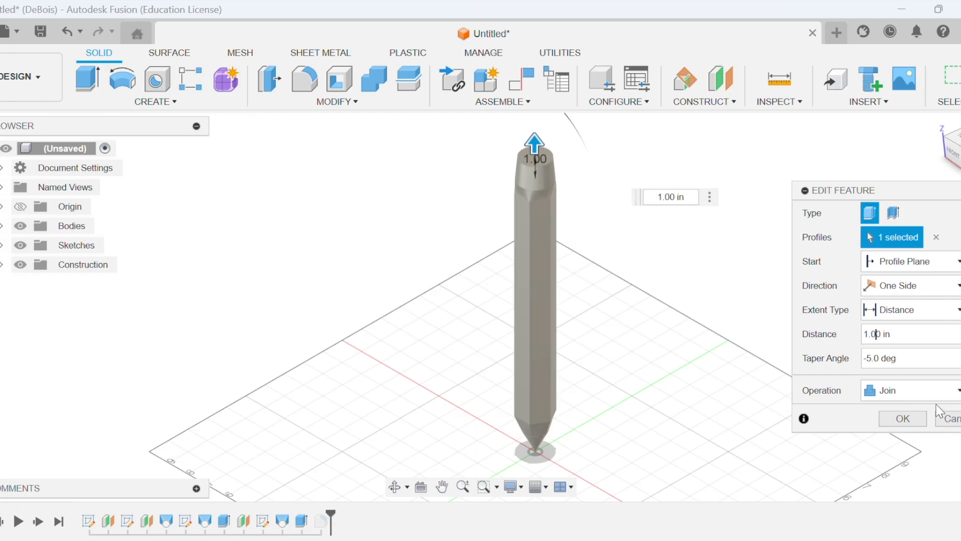
pyautogui.click(903, 419)
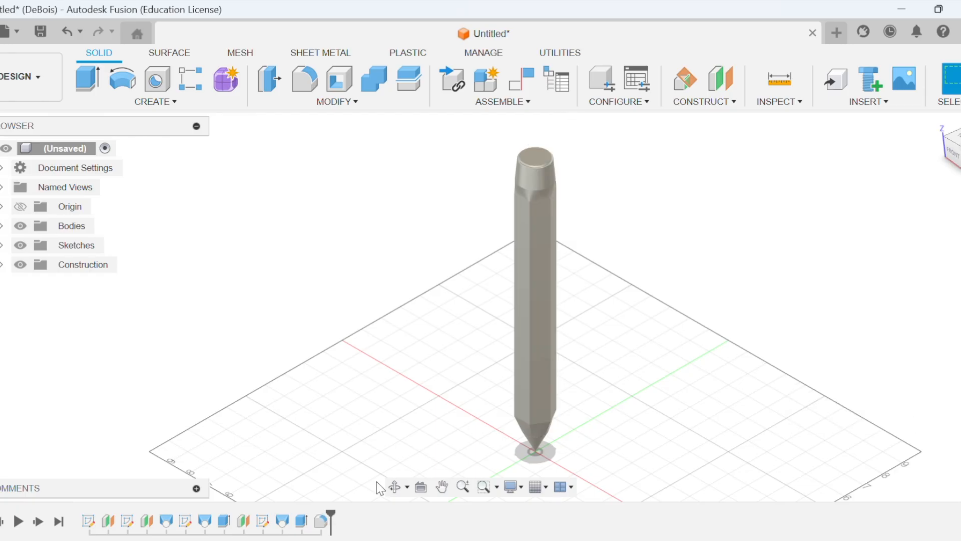
# Edit the fillet on the cap's top edge to a 0.3 in radius.
pyautogui.doubleClick(321, 520)
pyautogui.click(815, 241)
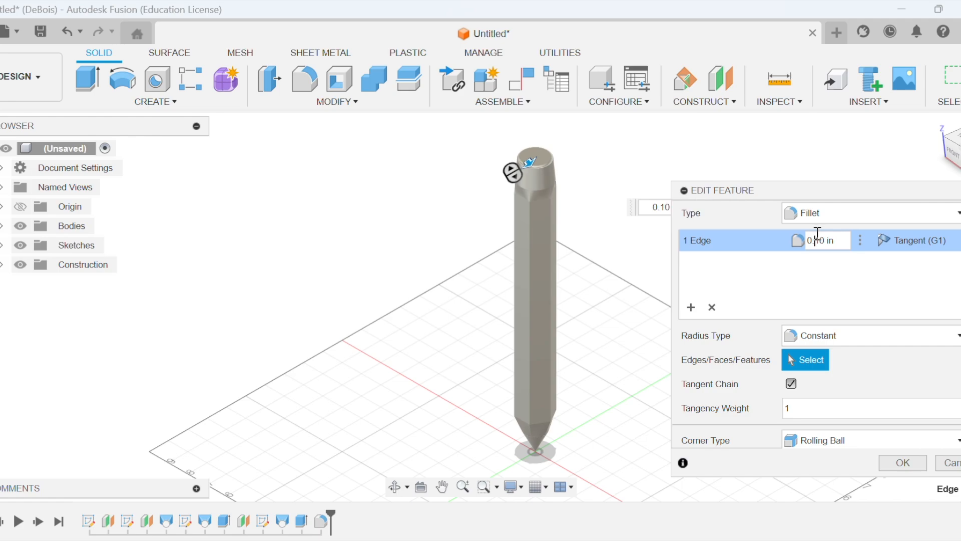
pyautogui.press('BackSpace')
pyautogui.write('4')
pyautogui.press('BackSpace')
pyautogui.write('5')
pyautogui.press('BackSpace')
pyautogui.write('4')
pyautogui.press('BackSpace')
pyautogui.press('BackSpace')
pyautogui.write('3')
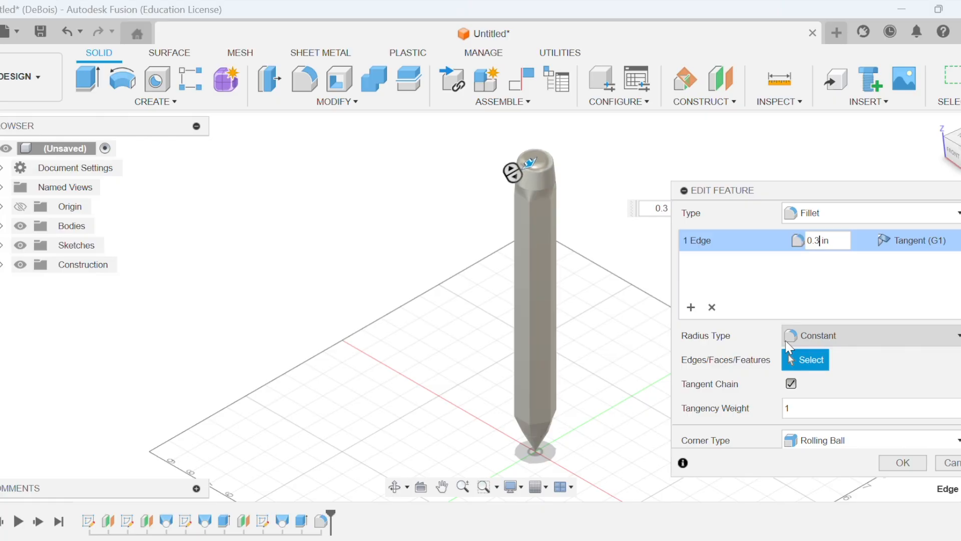
pyautogui.click(903, 464)
# Open the list of commands for modifying the pencil model.
pyautogui.click(330, 101)
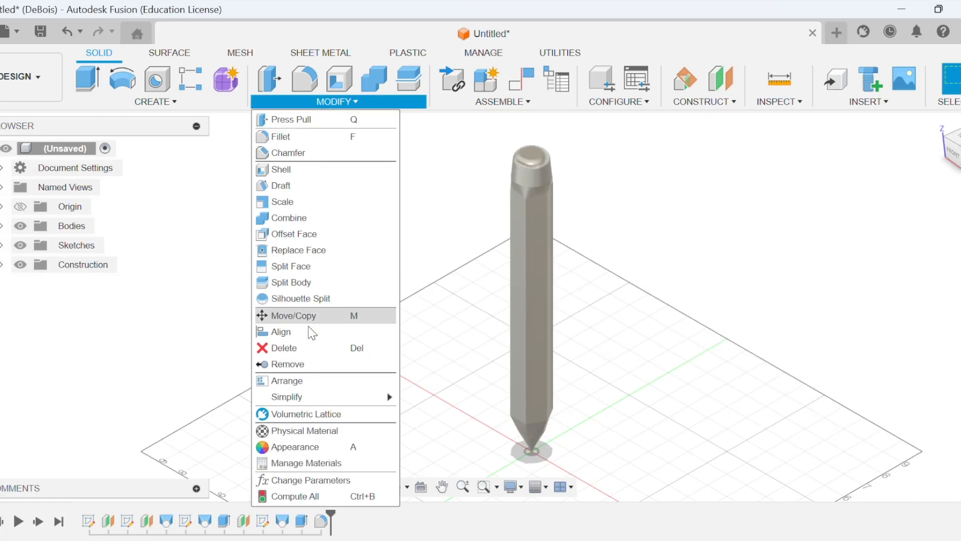